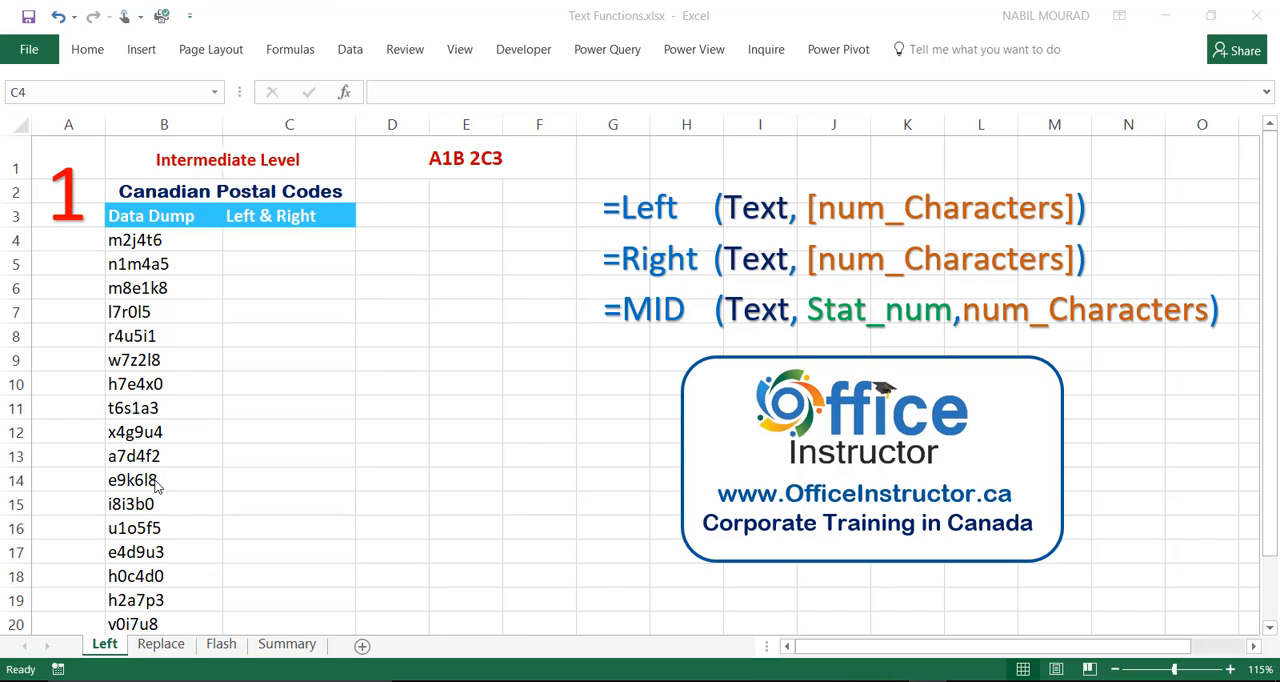
Enter =LEFT(B4,3) in cell C4 to extract the first three characters of the postal code.
left_click(254, 241)
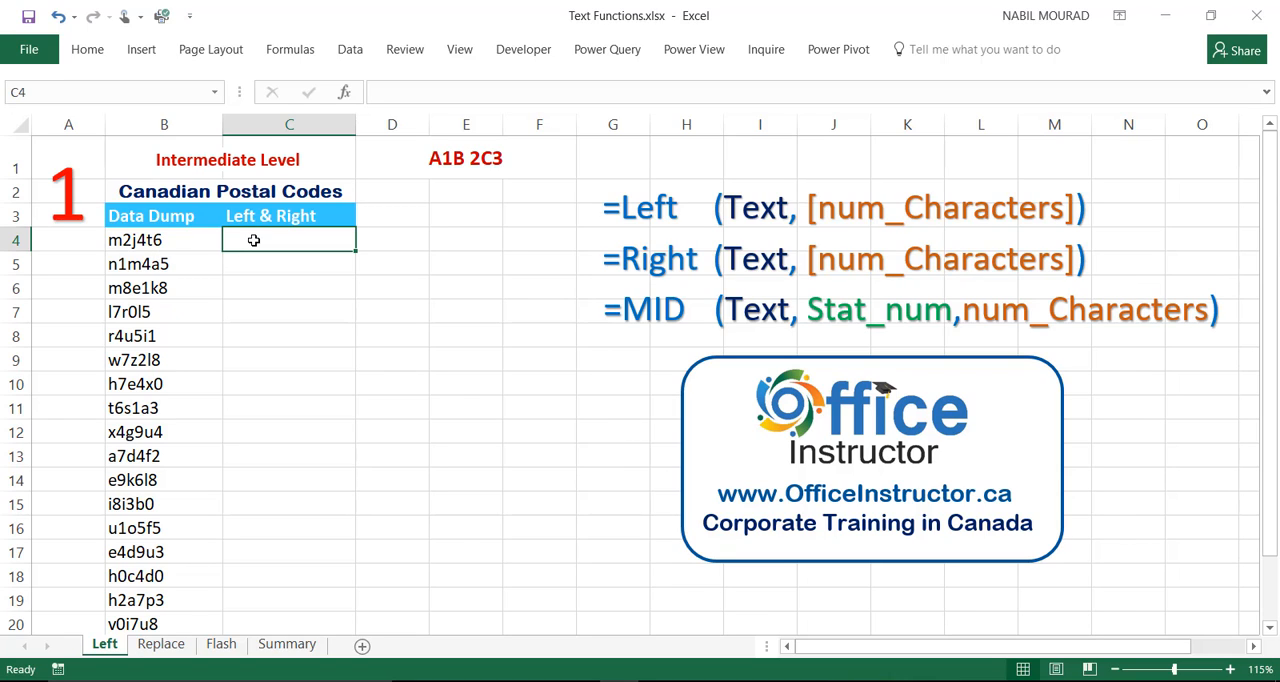
type("=left")
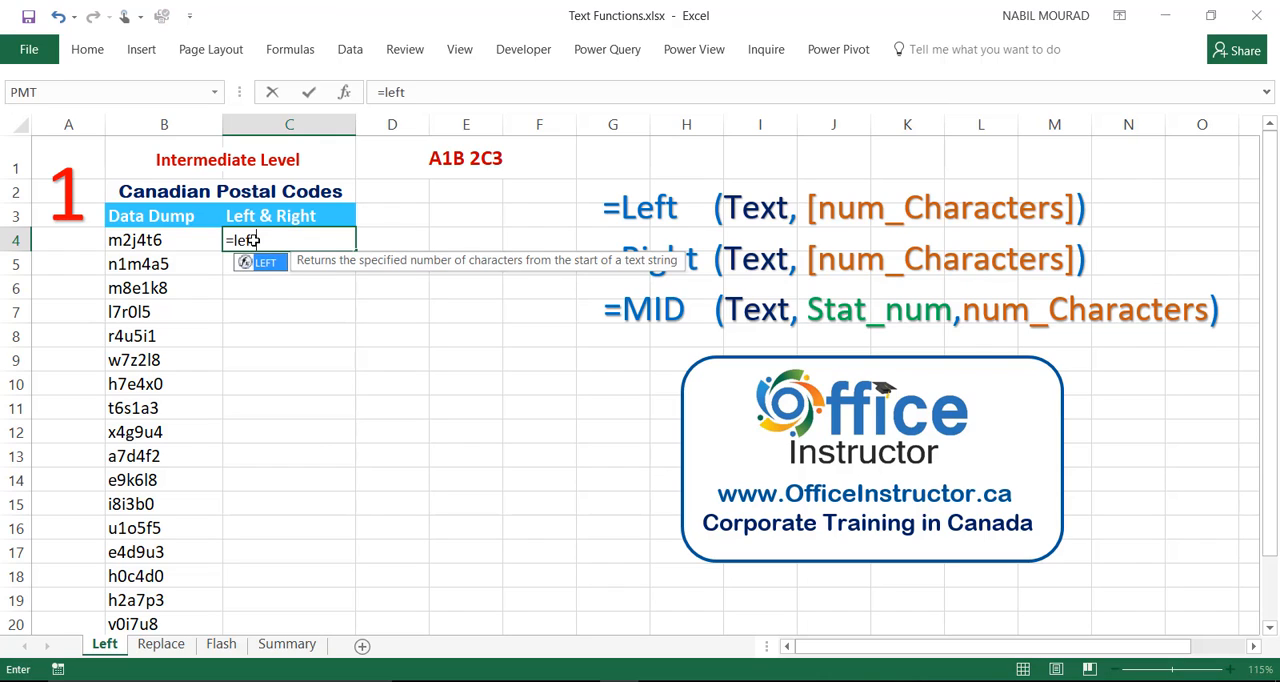
key("Tab")
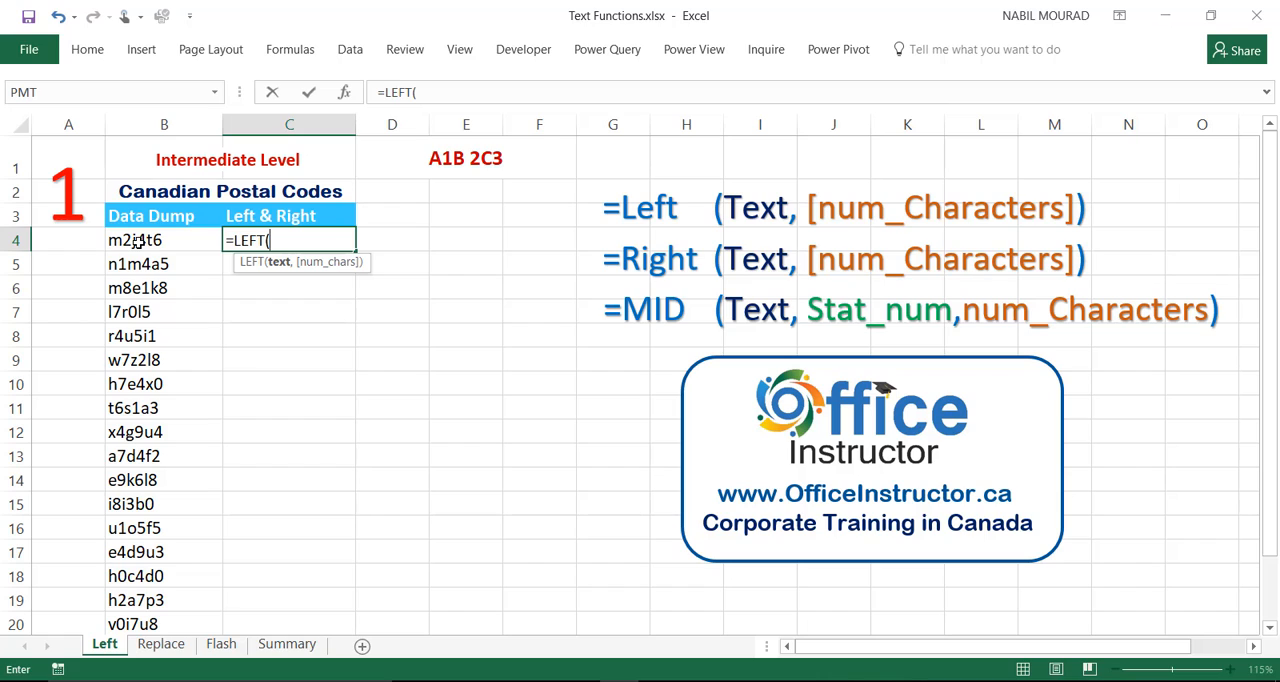
left_click(136, 241)
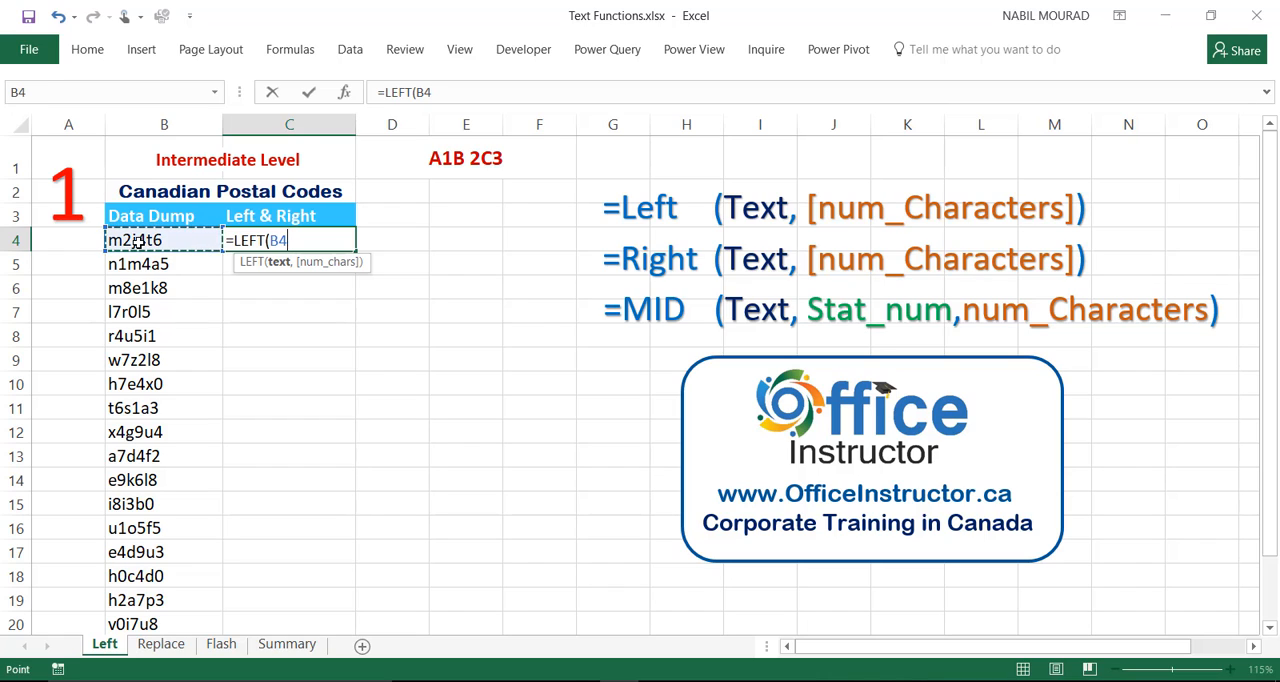
type(",")
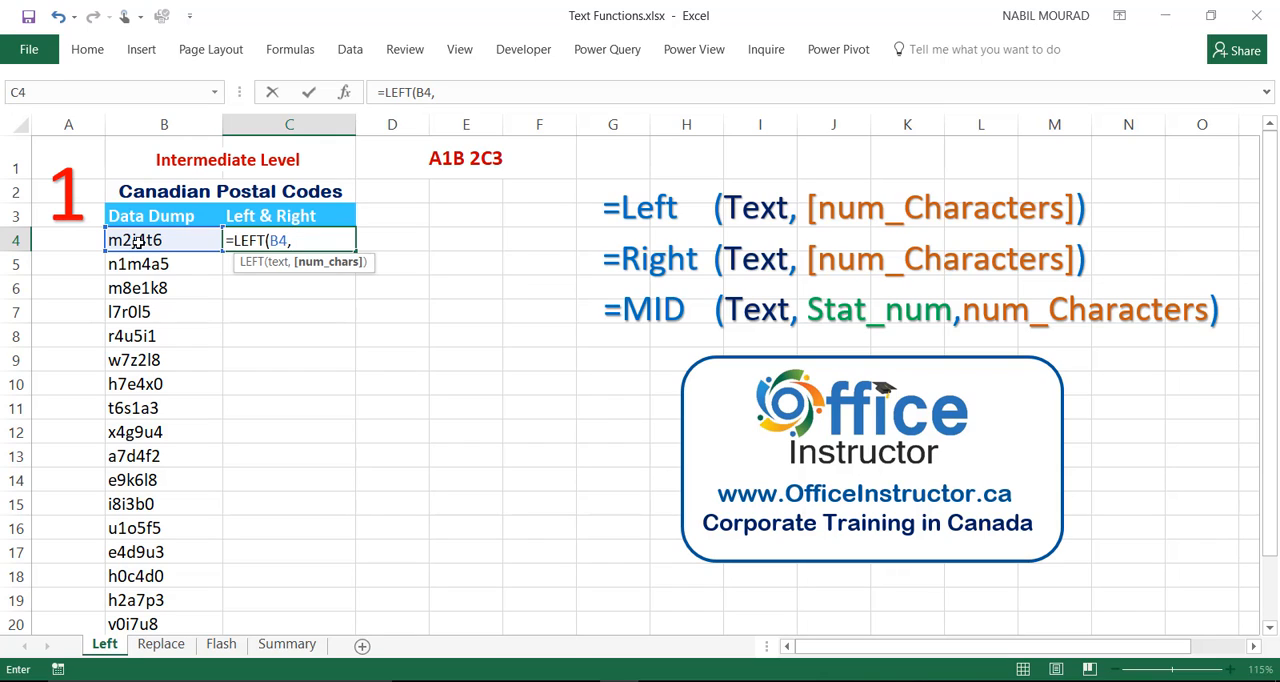
type("3)")
key("ctrl+Return")
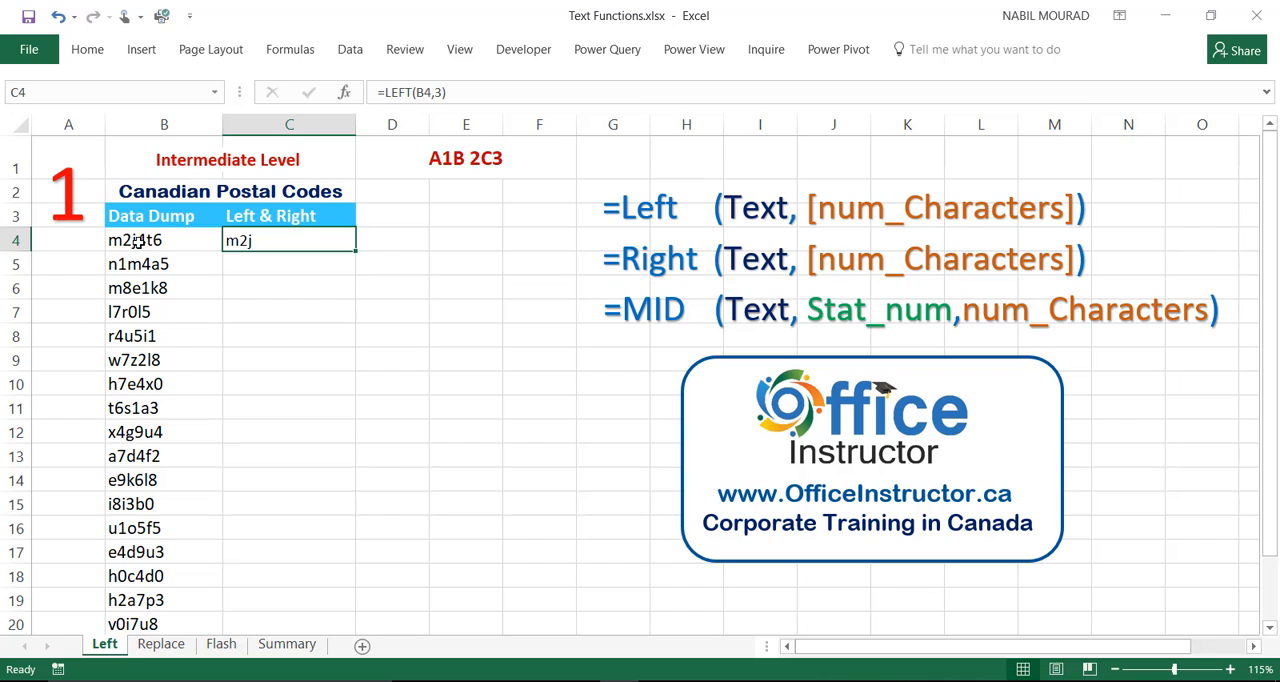
Extend the formula in C4 to =LEFT(B4,3)&" "&RIGHT(B4,3), joining both halves of the postal code with a space.
key("F2")
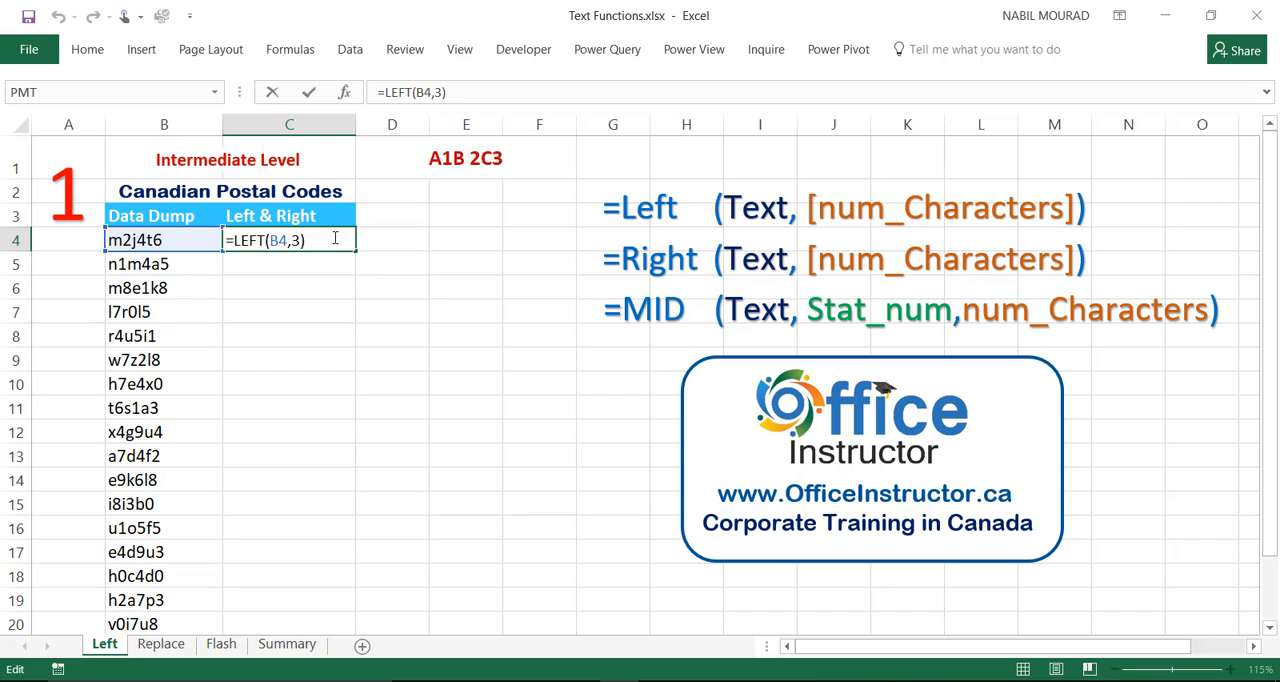
type("&")
type("\" \"")
type("&")
type("Right")
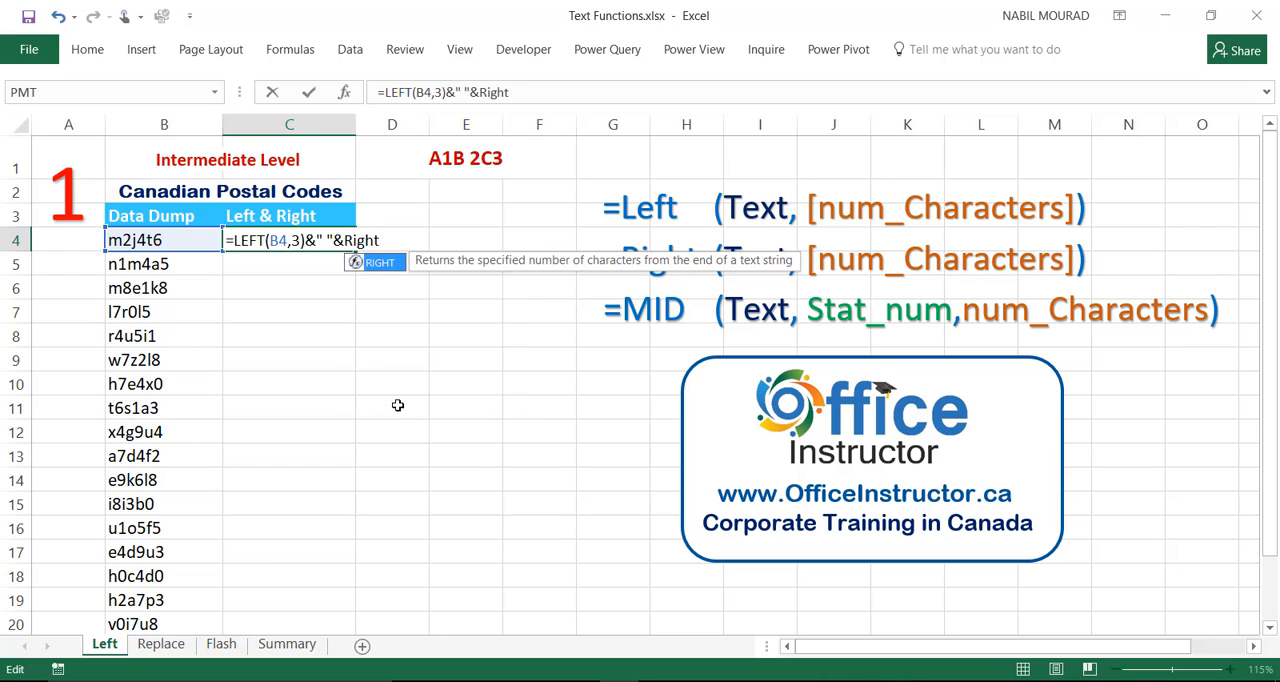
key("Tab")
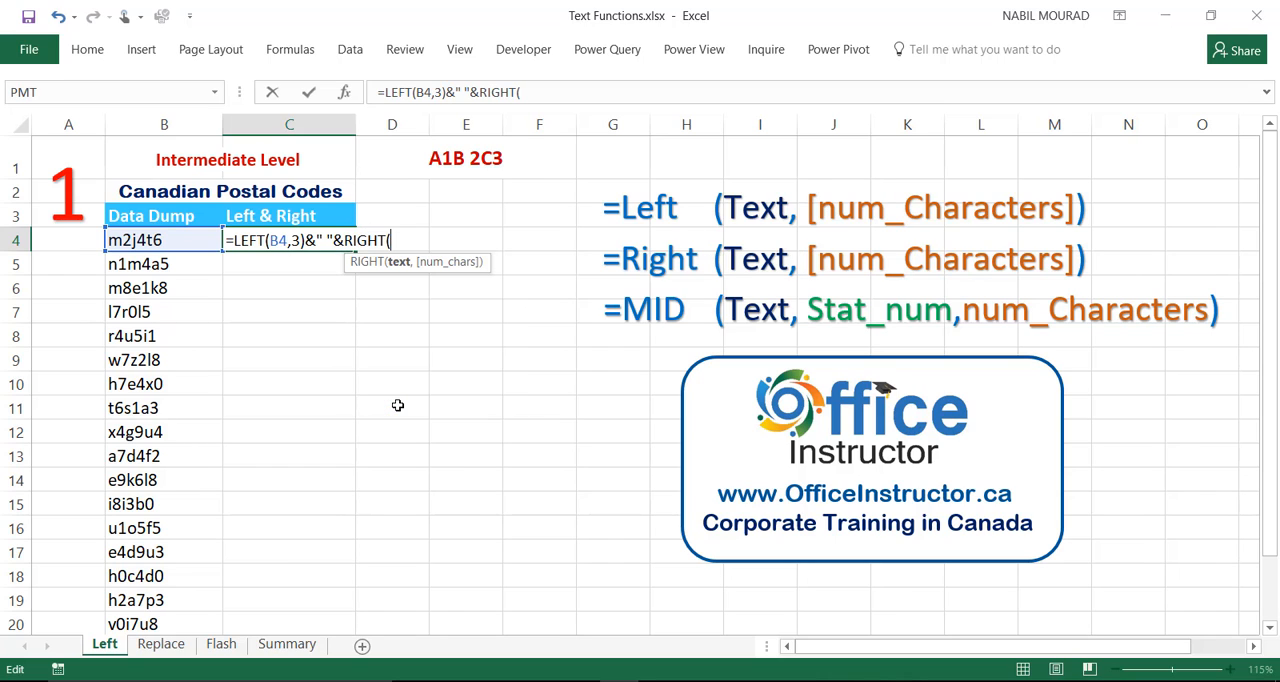
left_click(153, 243)
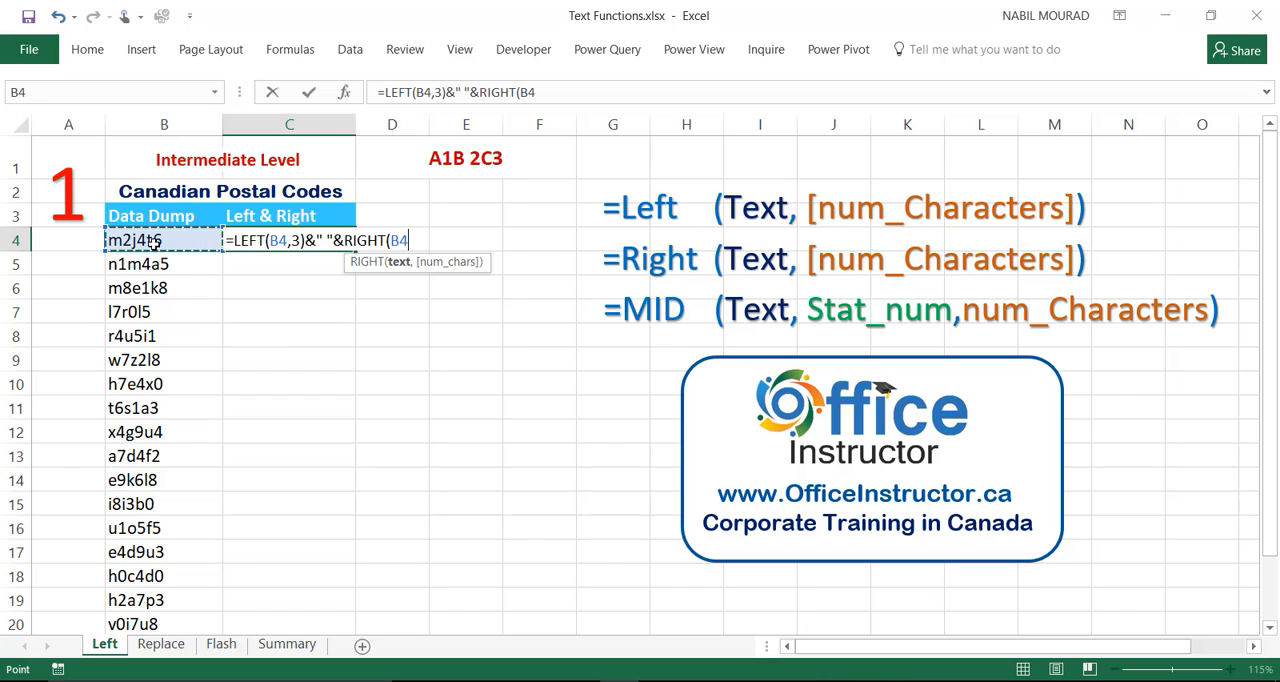
type(",")
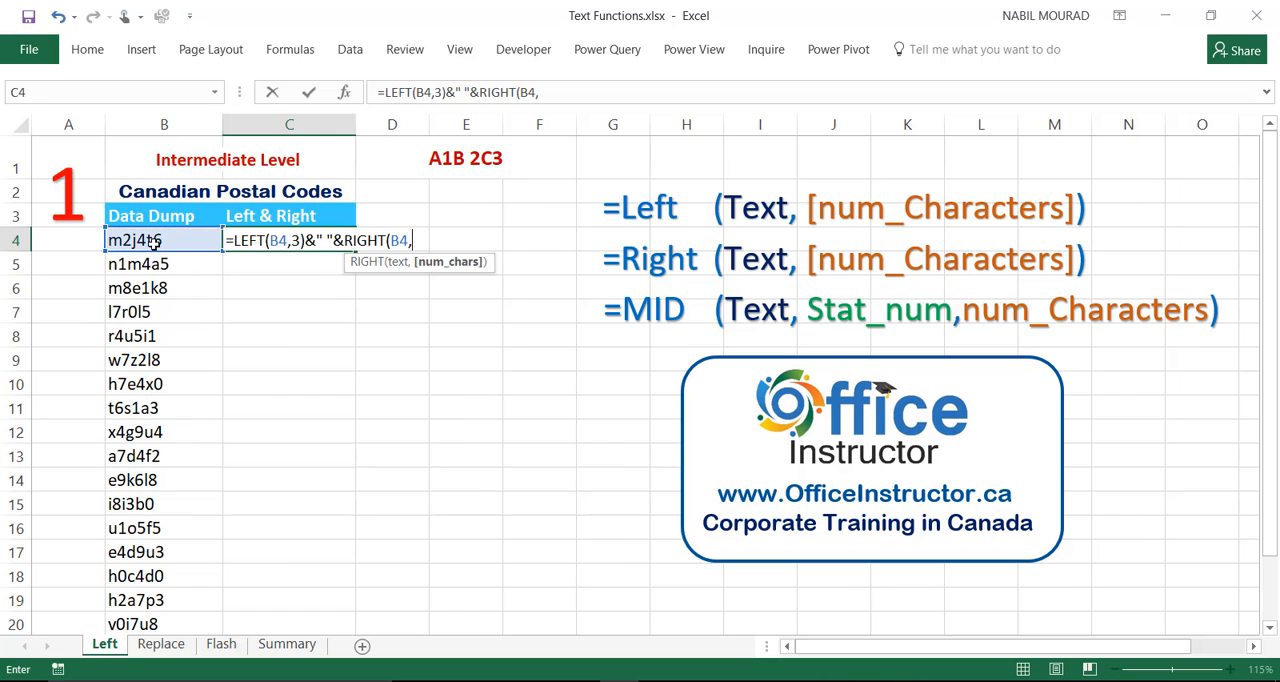
type("3)")
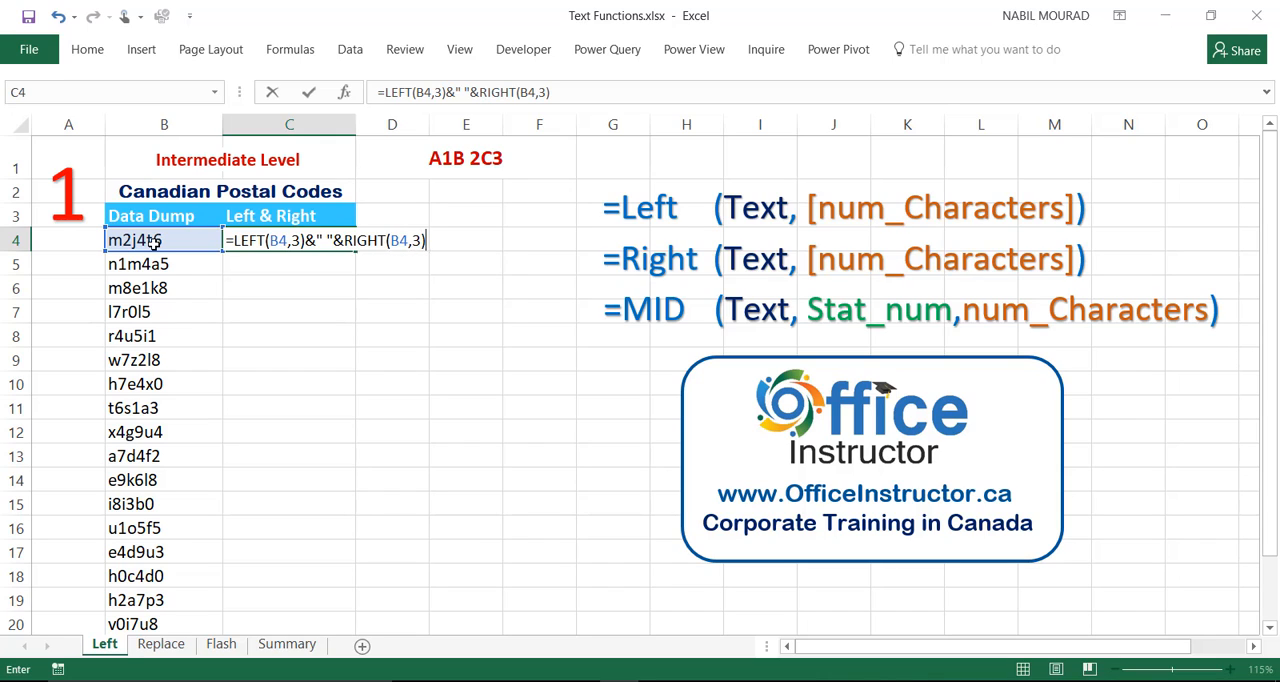
key("ctrl+Return")
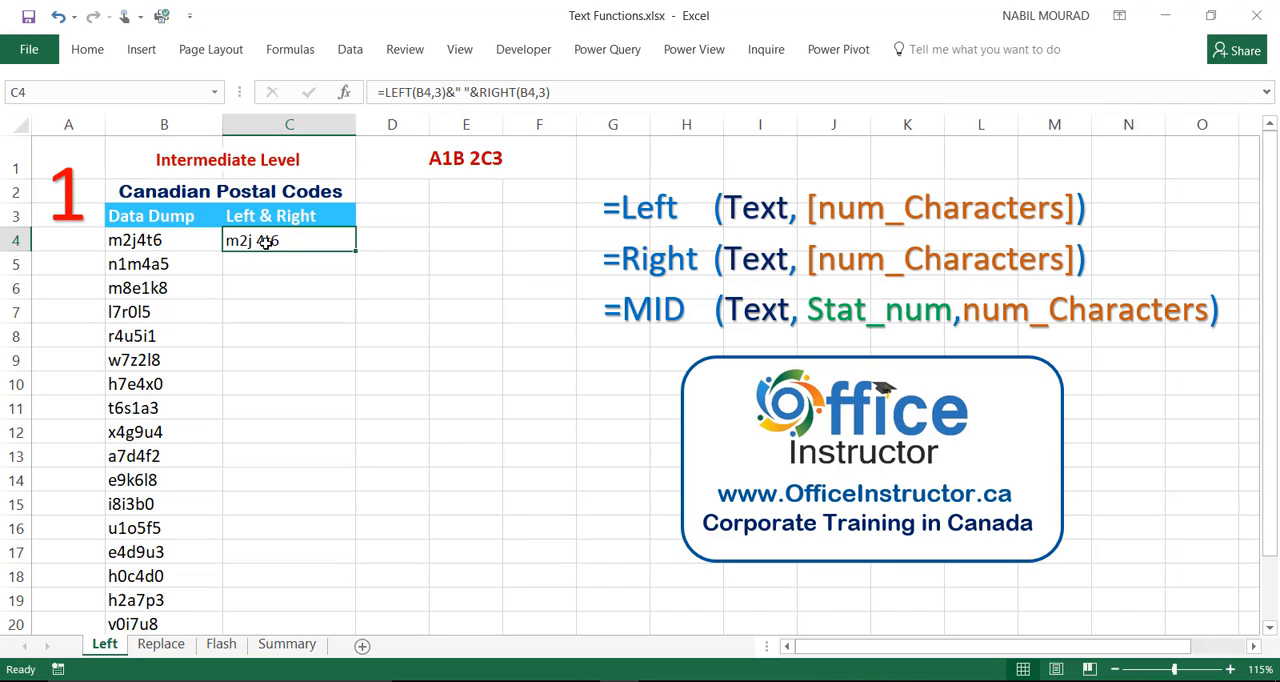
Wrap C4's formula in UPPER as =UPPER(LEFT(B4,3)&" "&RIGHT(B4,3)) and fill it down the Left & Right column.
key("F2")
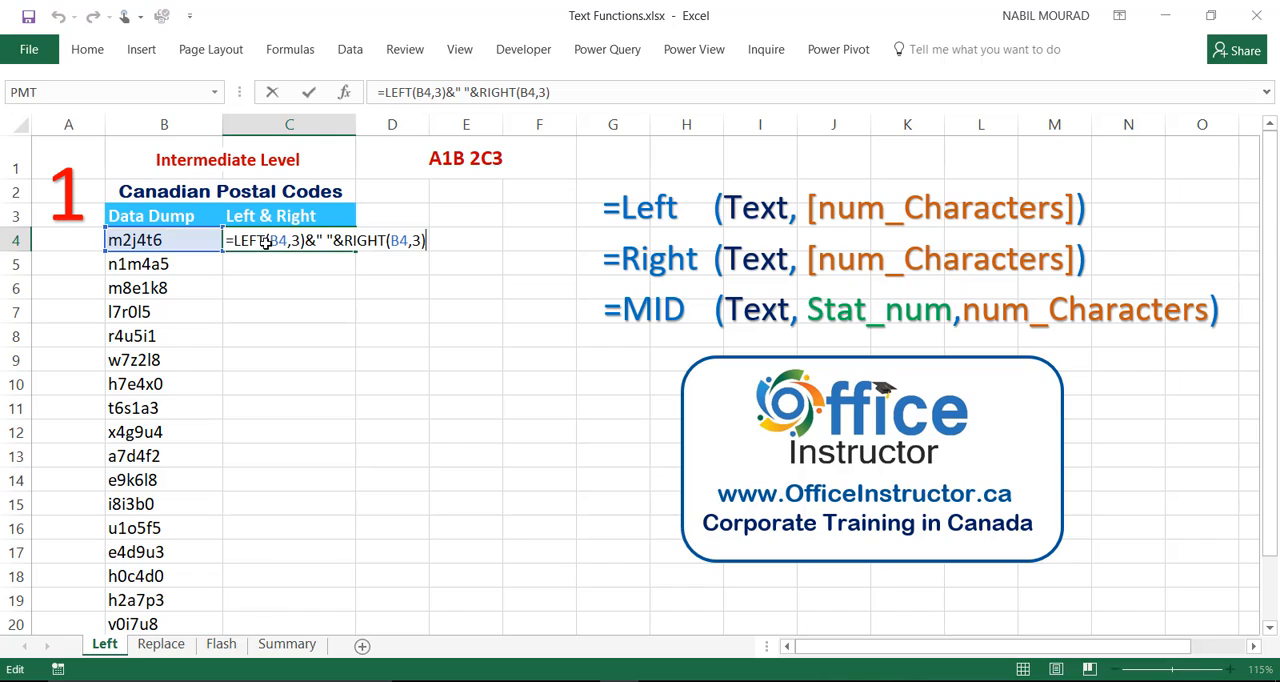
left_click(233, 240)
type("U")
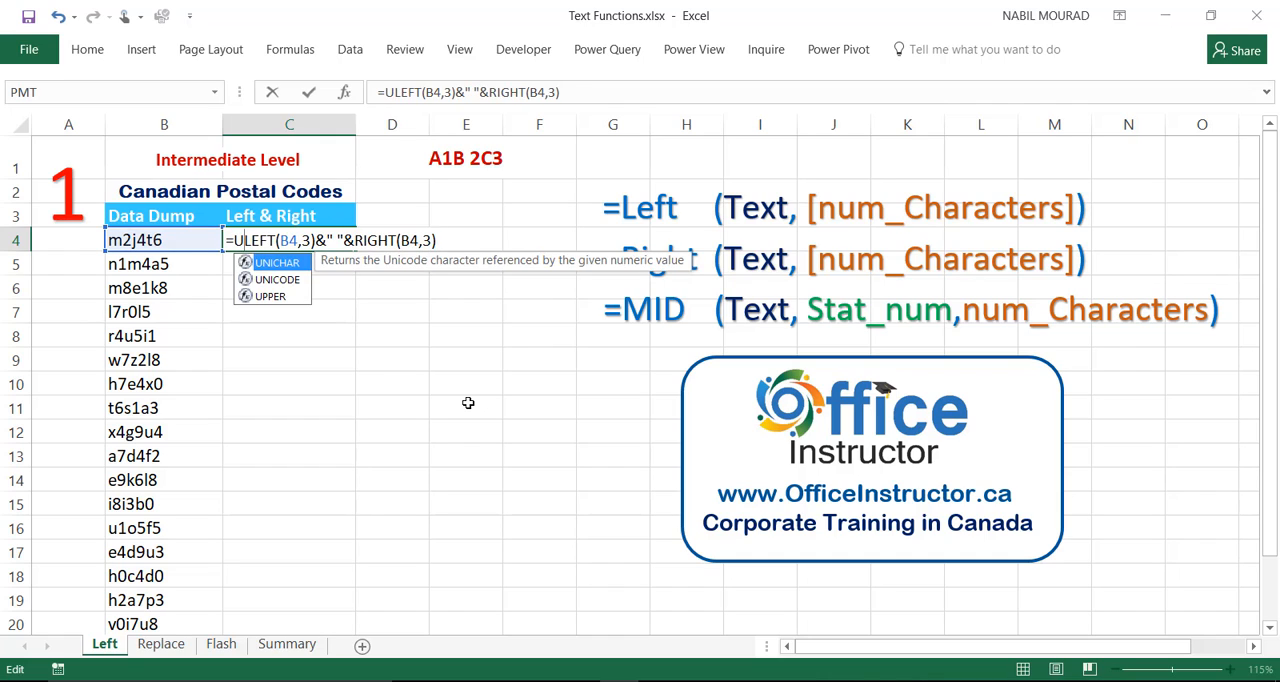
type("pper")
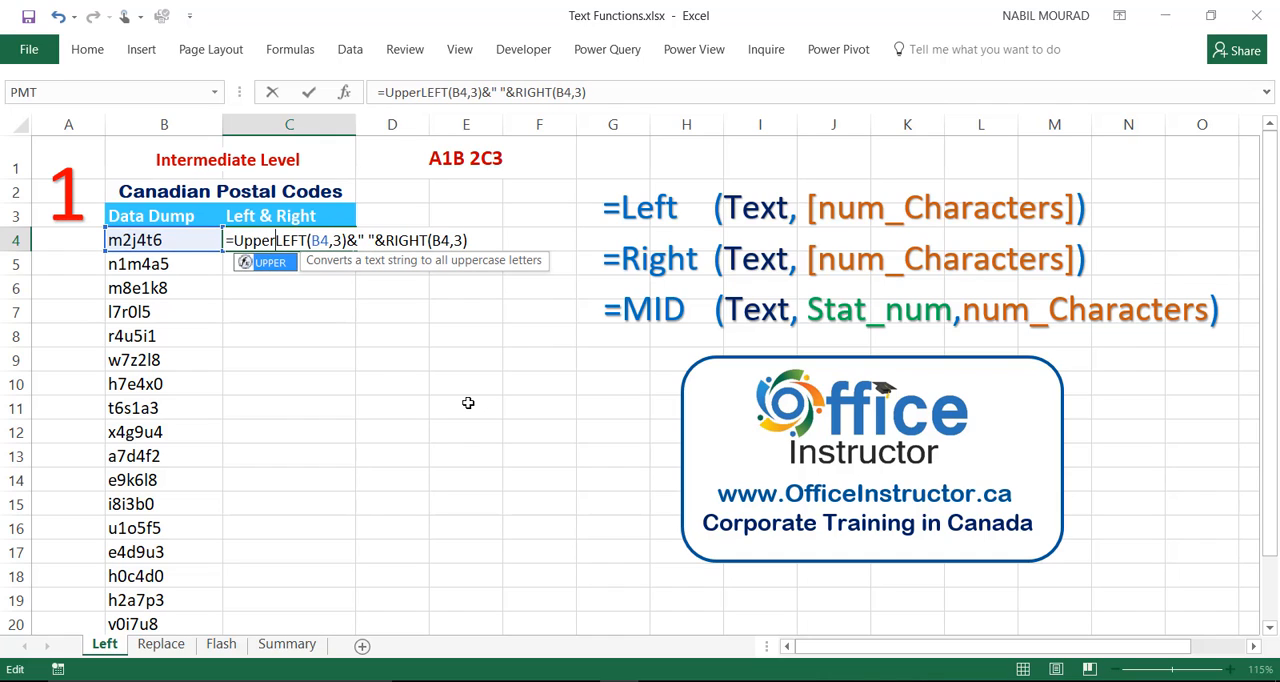
key("Tab")
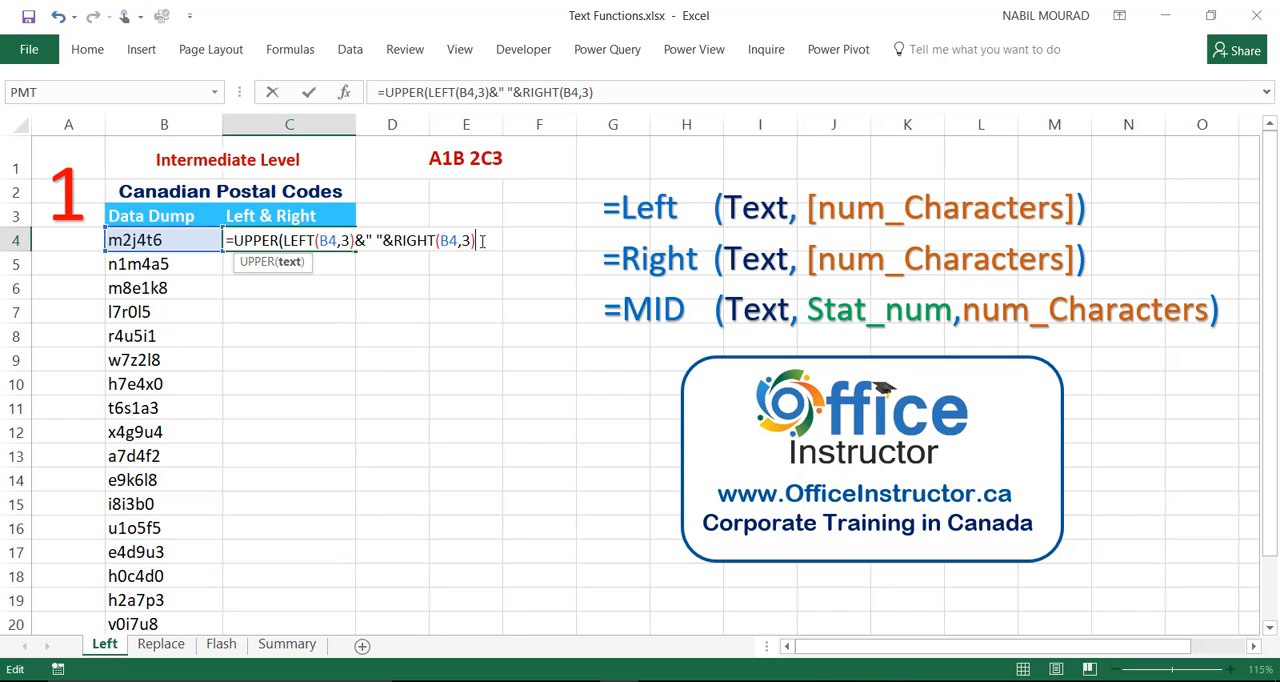
type(")")
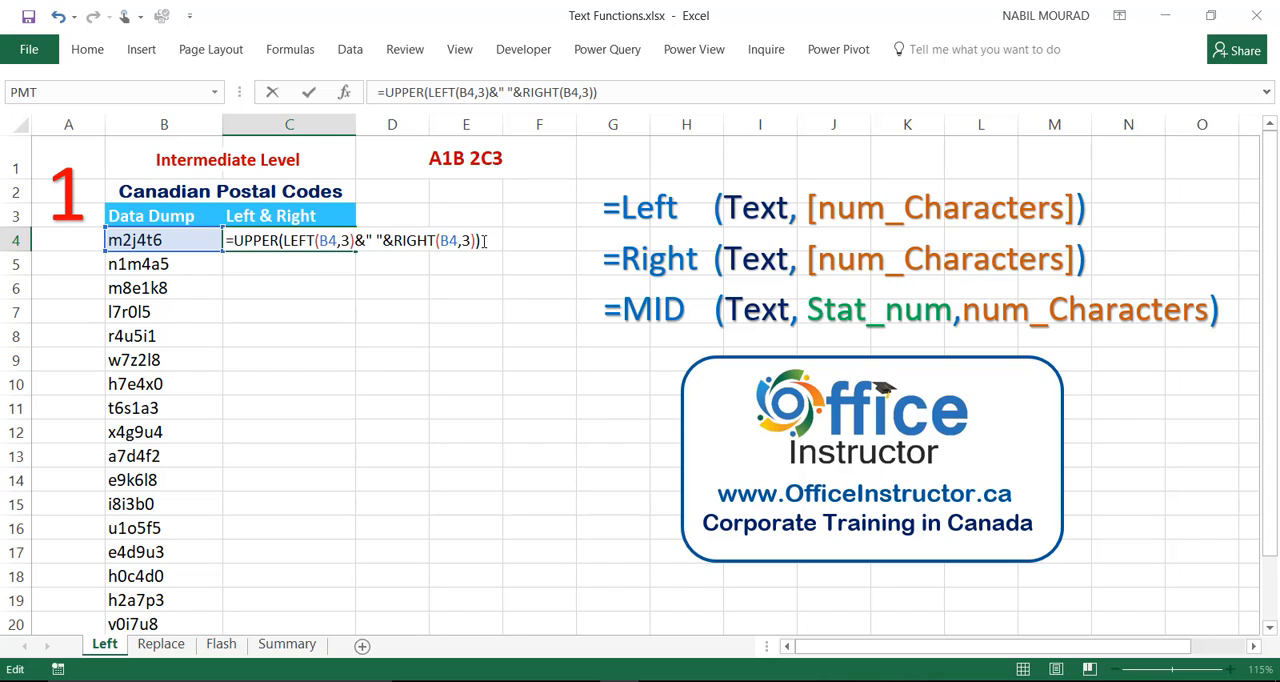
key("ctrl+Return")
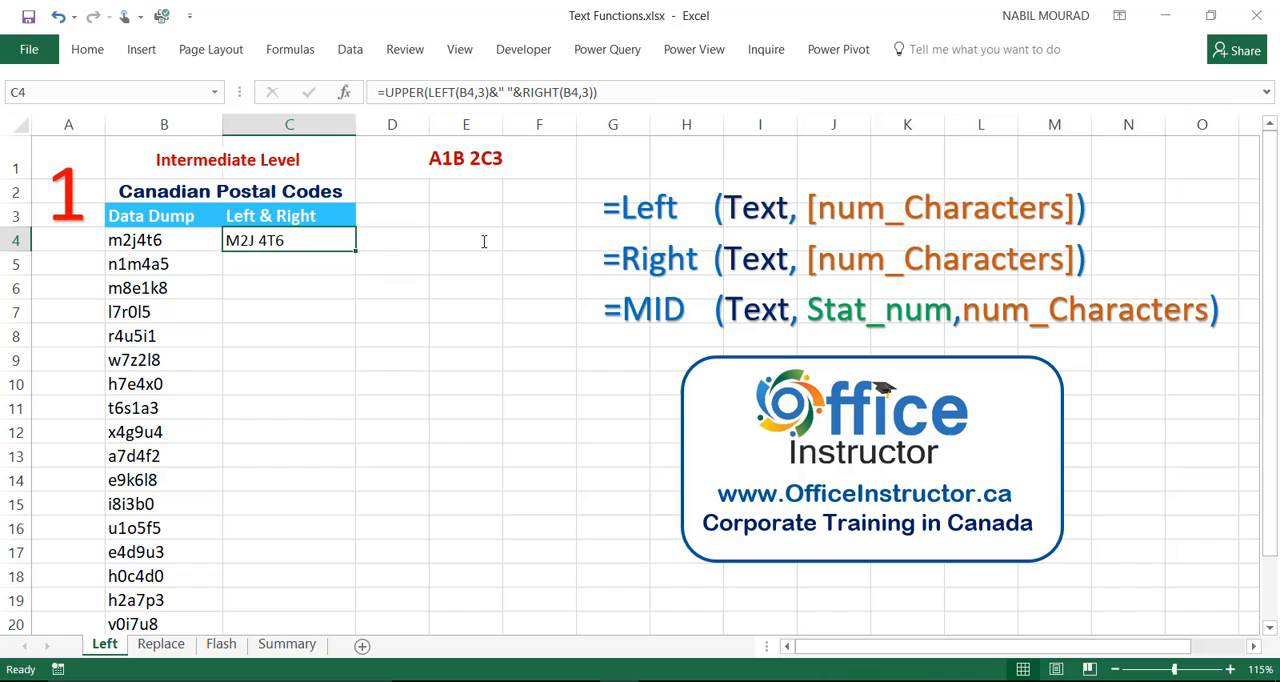
double_click(355, 251)
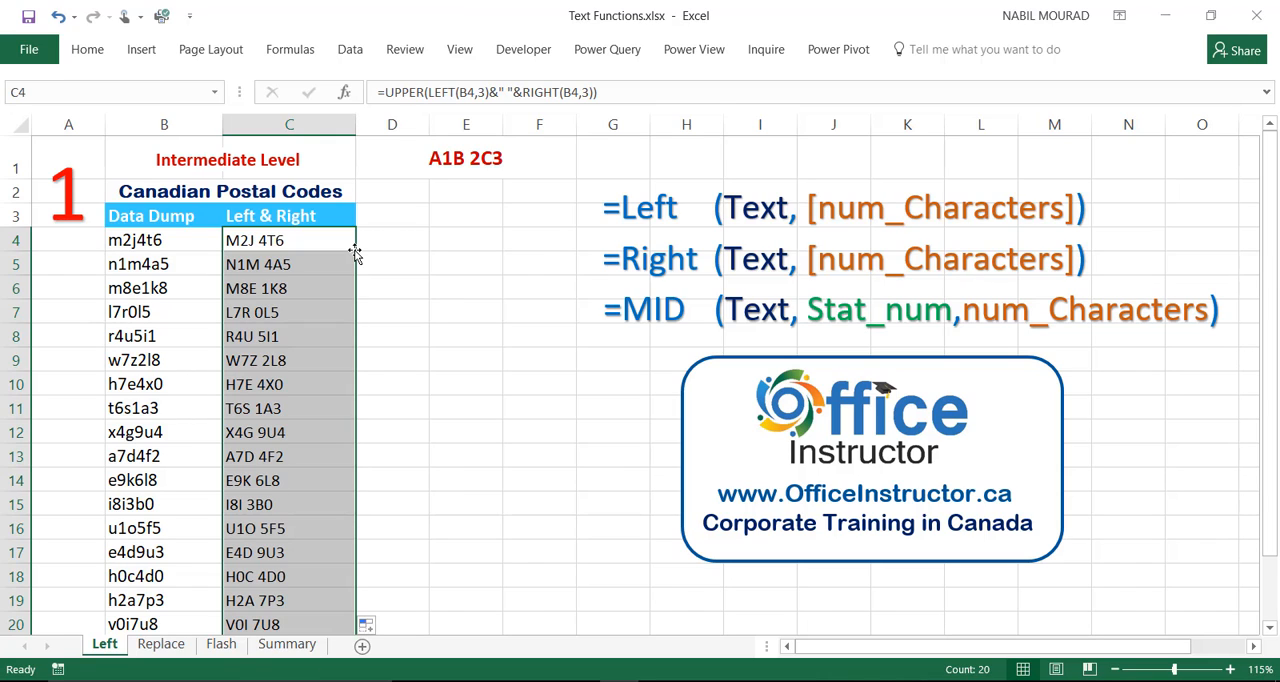
Switch to the Replace sheet and review the full REPLACE function syntax written beside the postal codes.
left_click(165, 646)
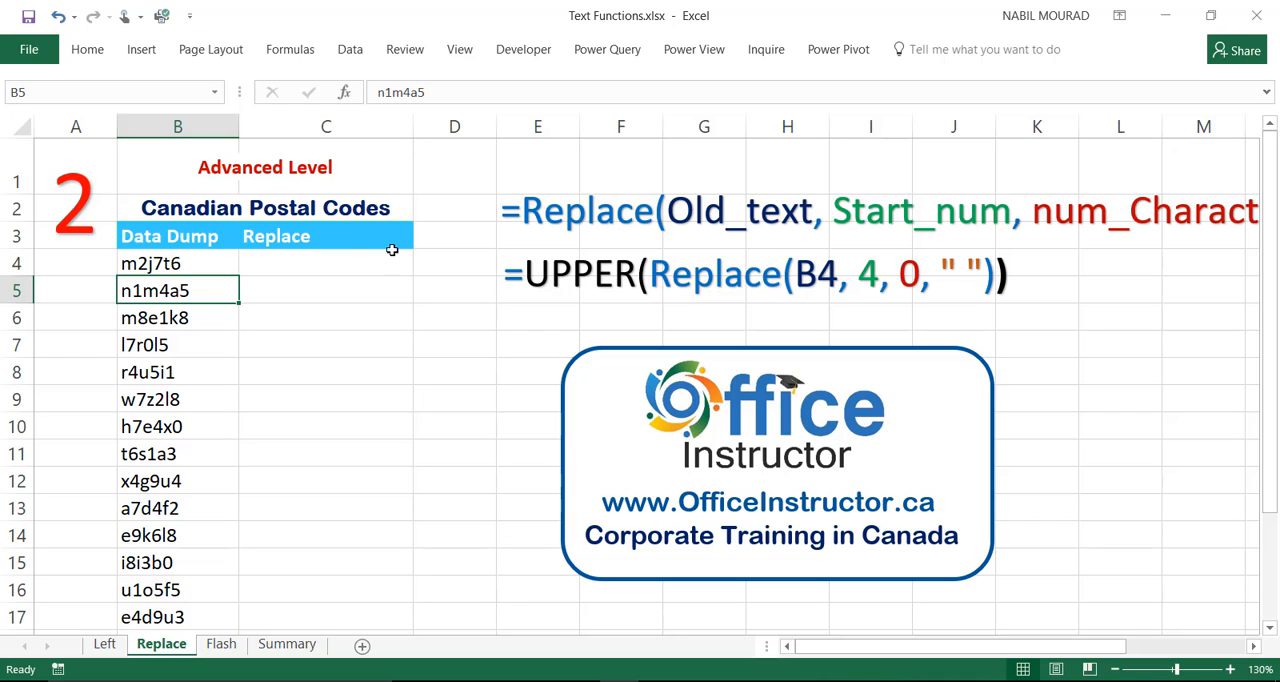
left_click(1254, 647)
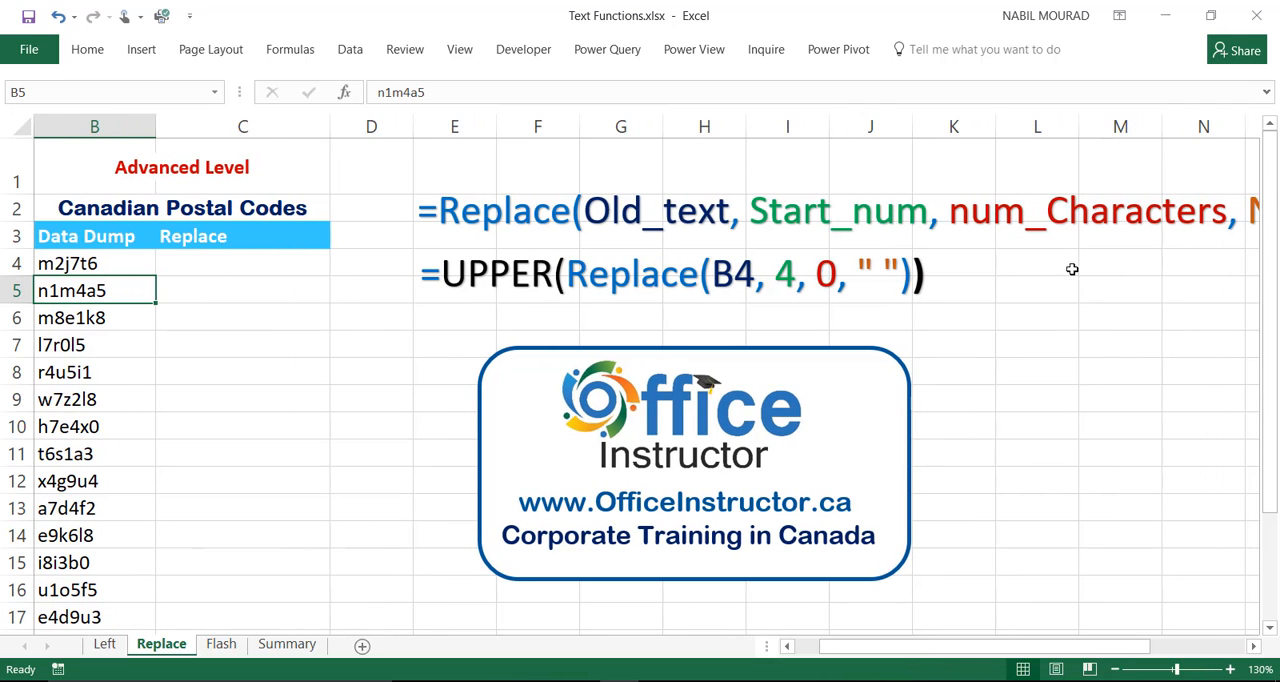
left_click(1254, 648)
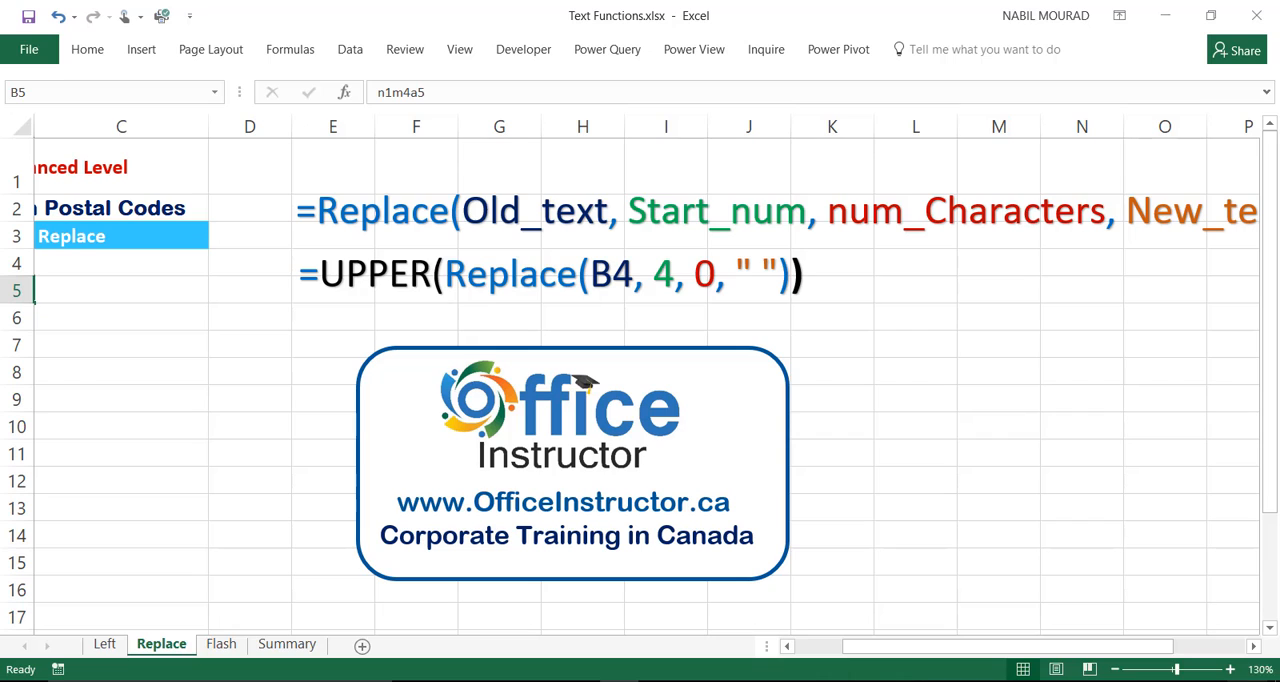
scroll(969, 291, "right", 2)
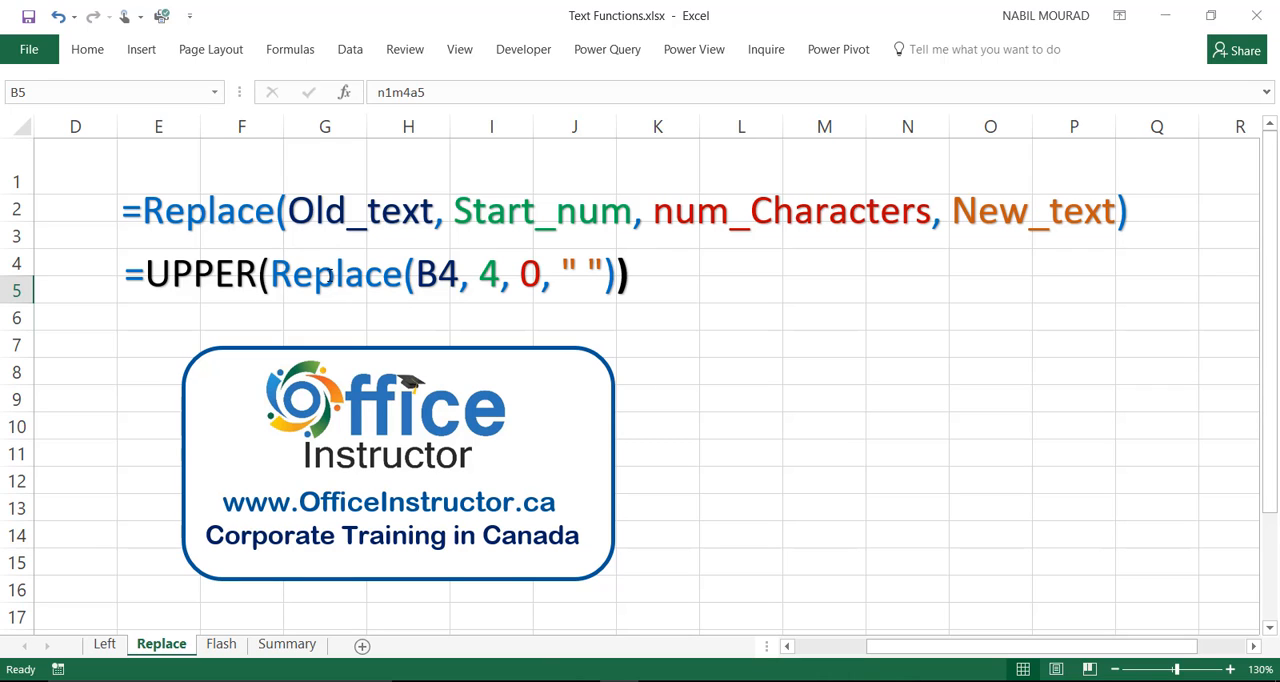
left_click(788, 647)
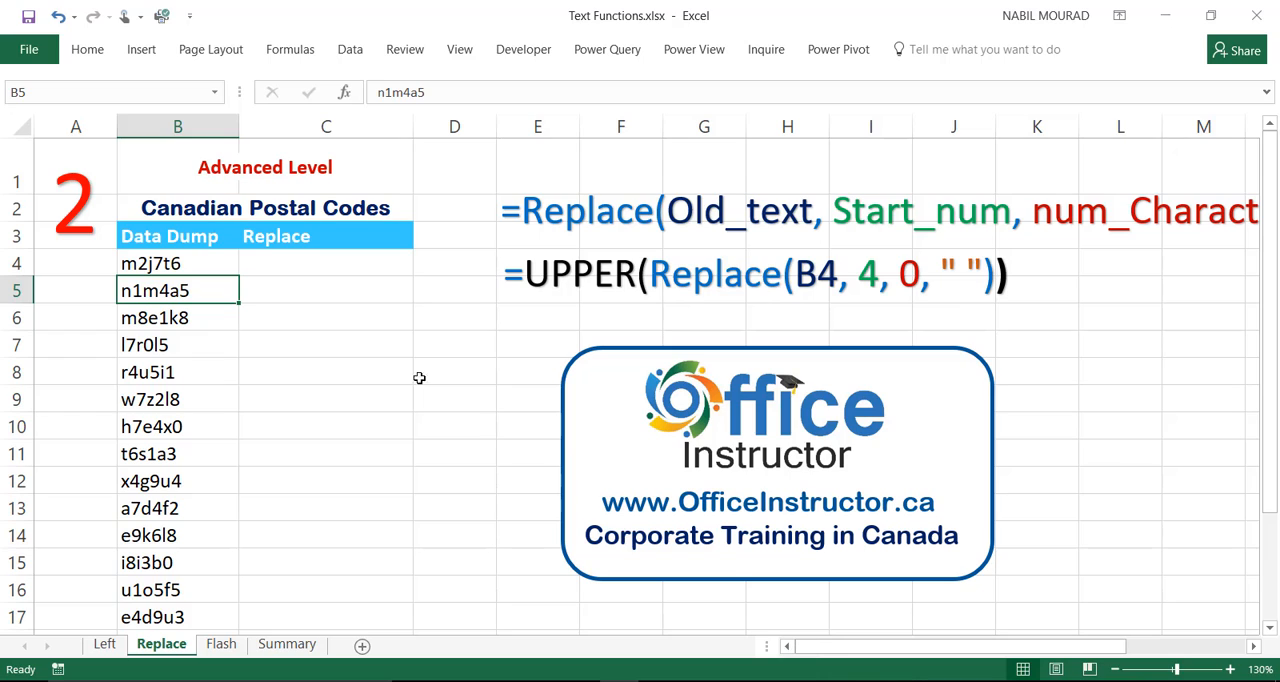
Enter =REPLACE(B4,4,0," ") in cell C4 to insert a space at the fourth character of the postal code.
left_click(325, 256)
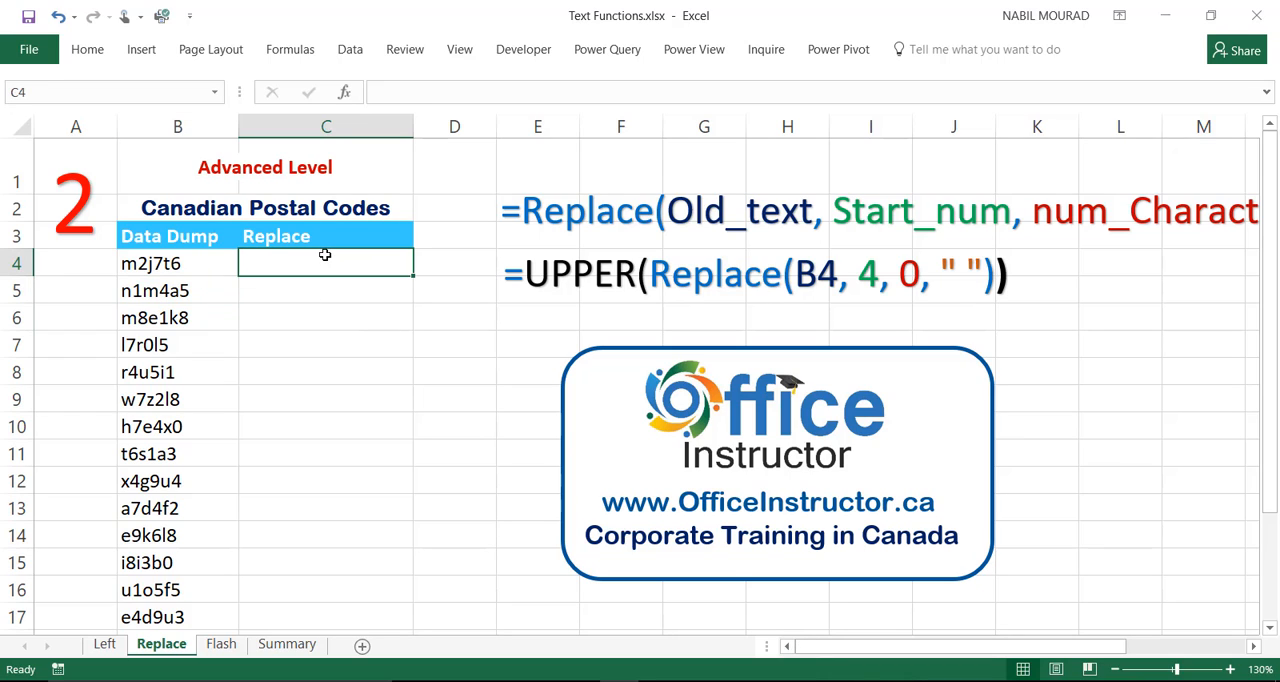
type("=re")
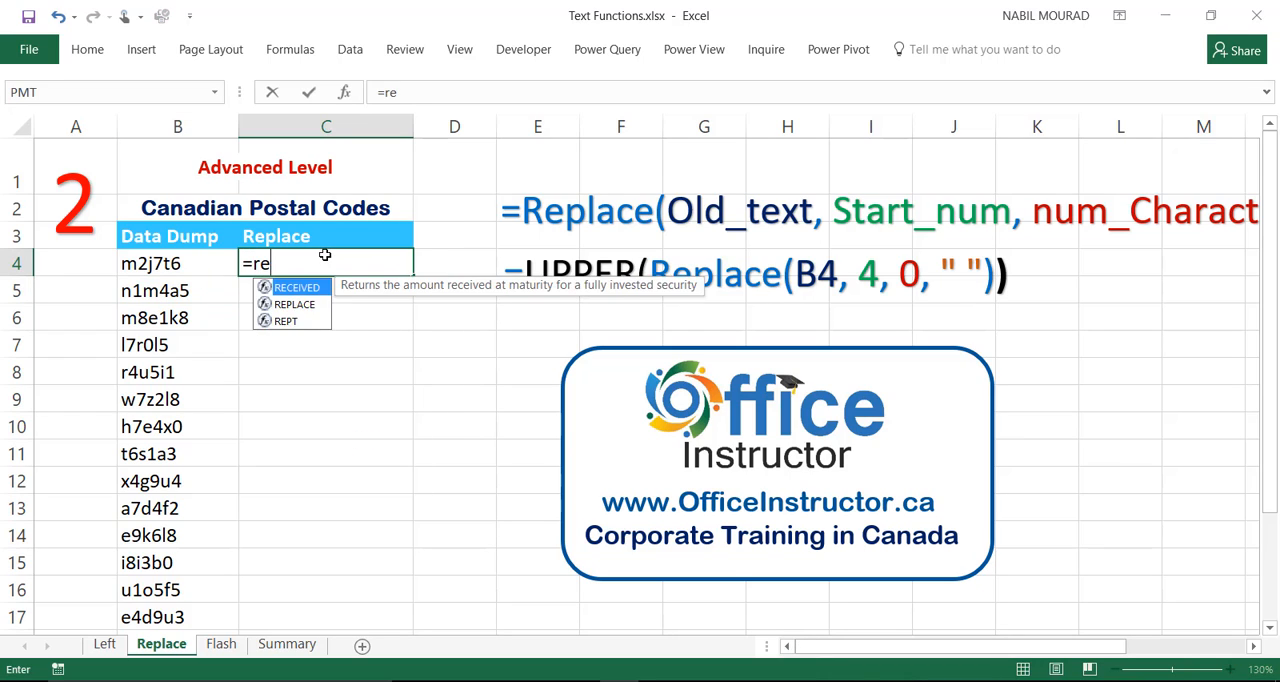
type("place")
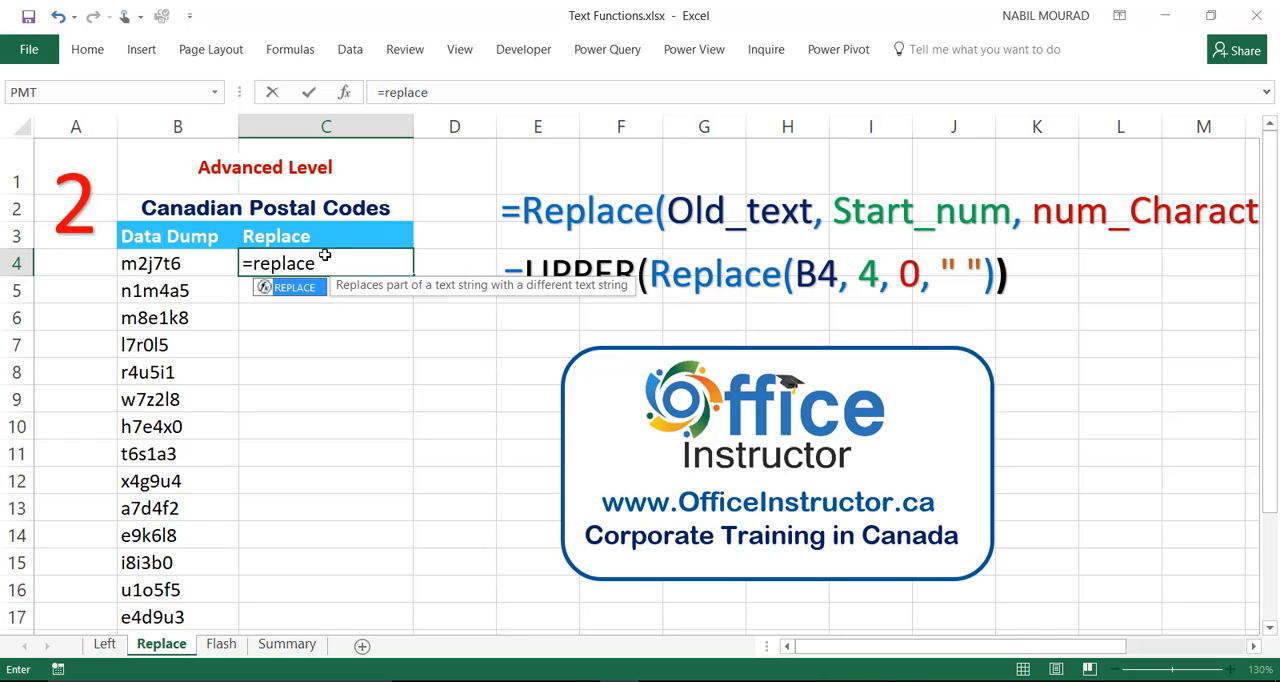
key("Tab")
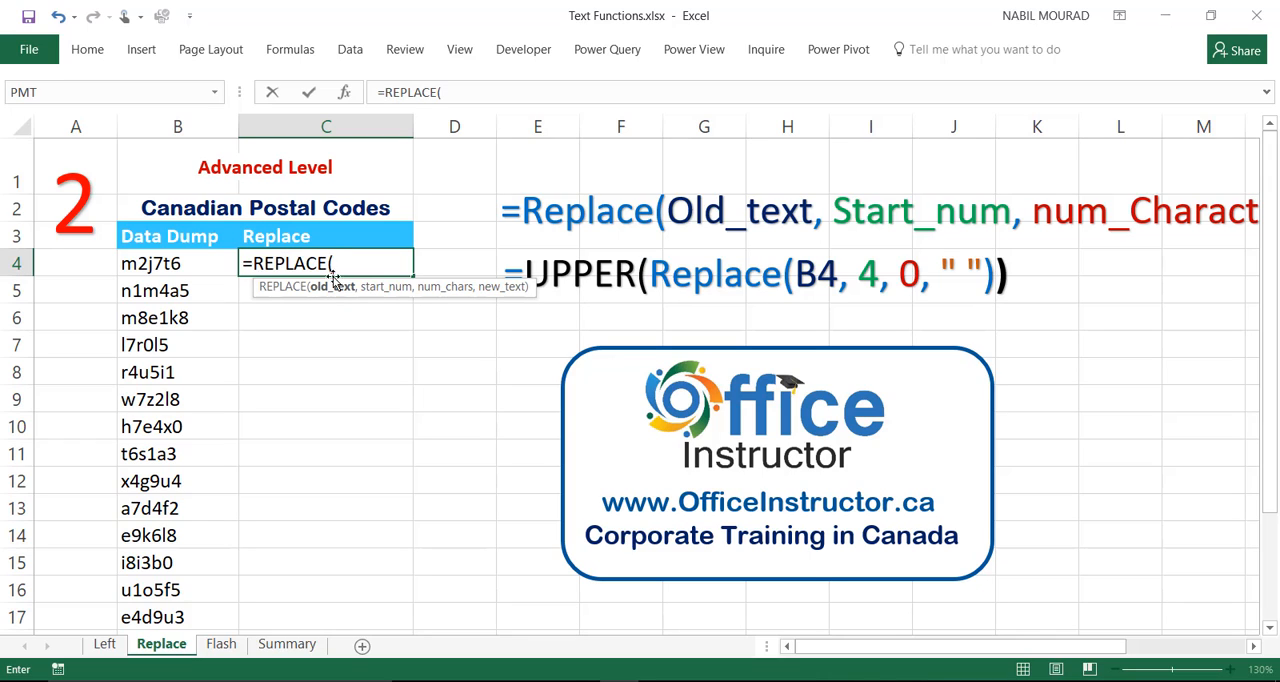
left_click(155, 264)
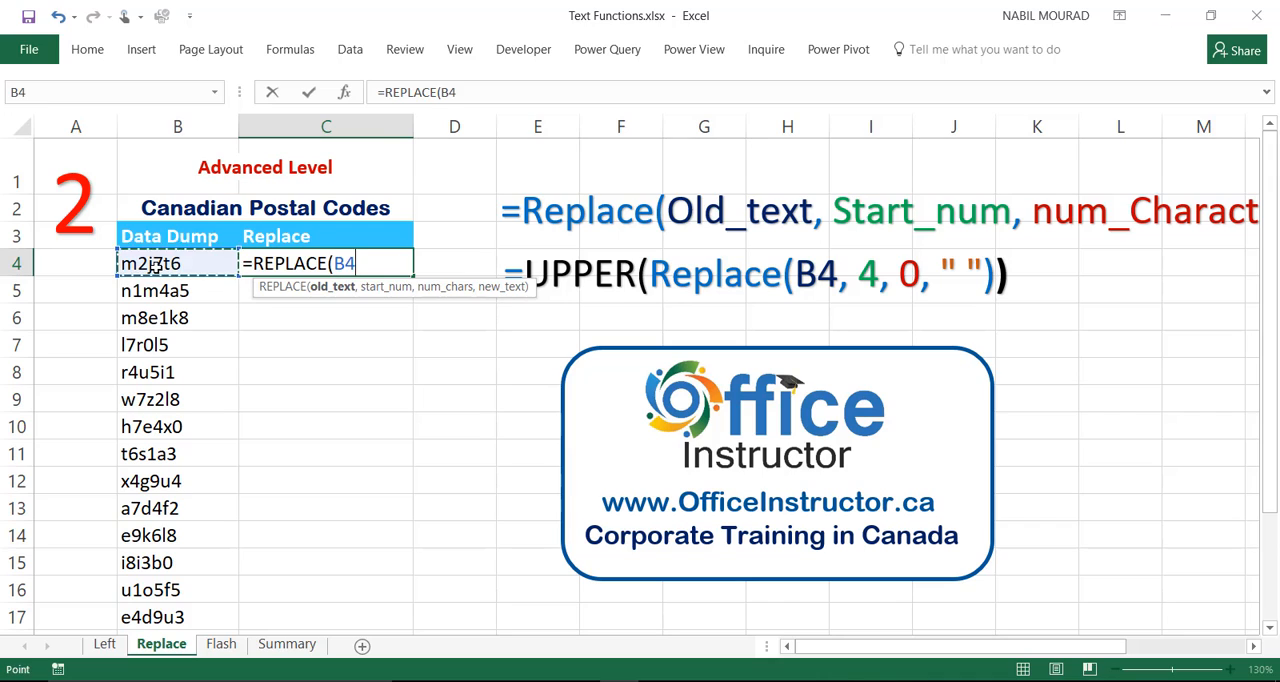
type(",")
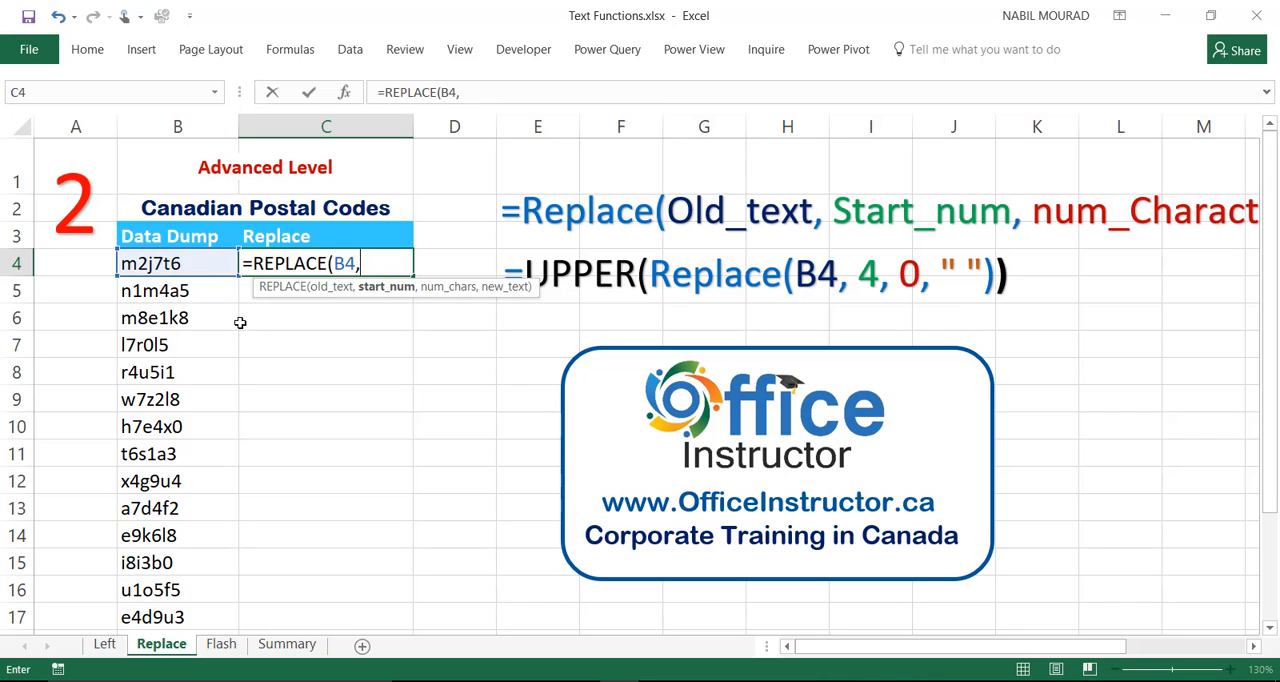
type("4,")
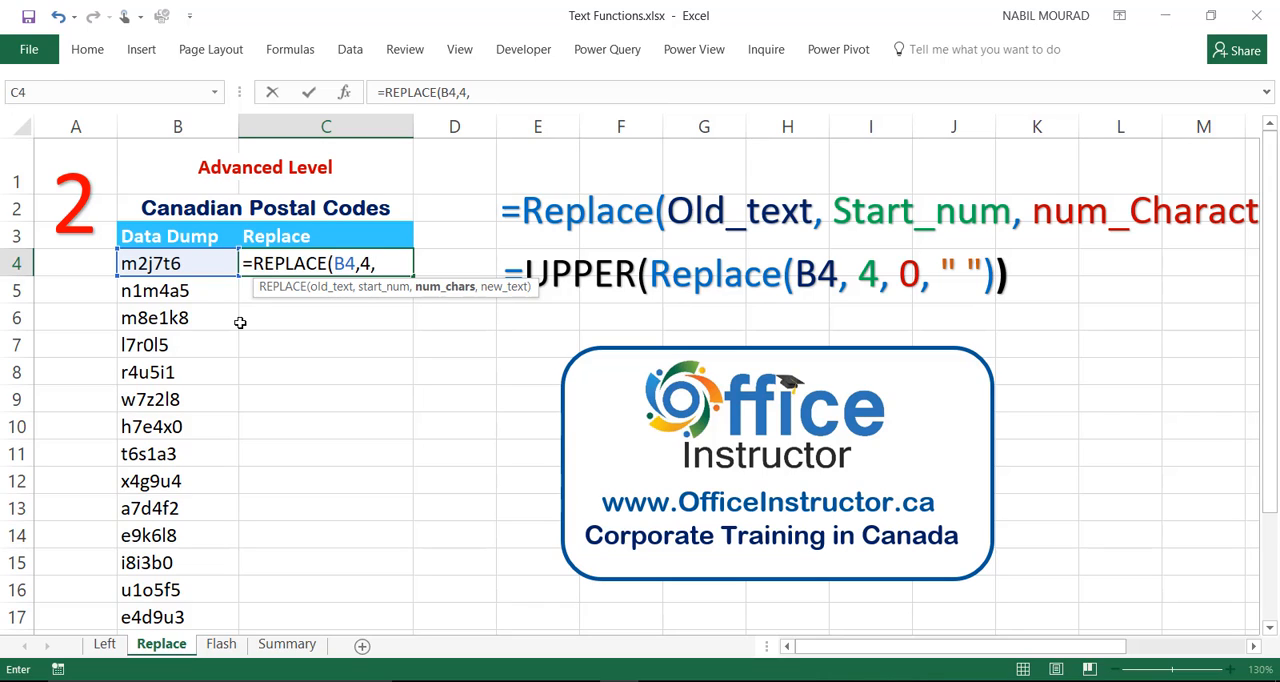
type("0,")
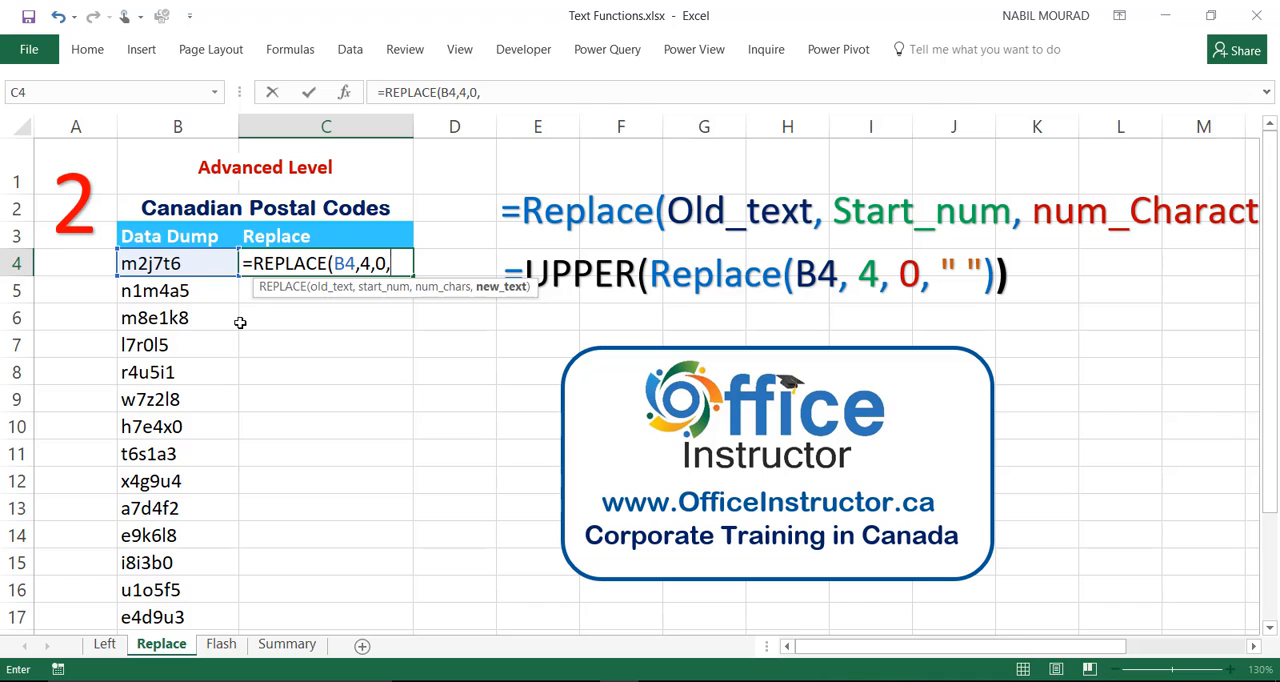
type("\" \")")
key("ctrl+Return")
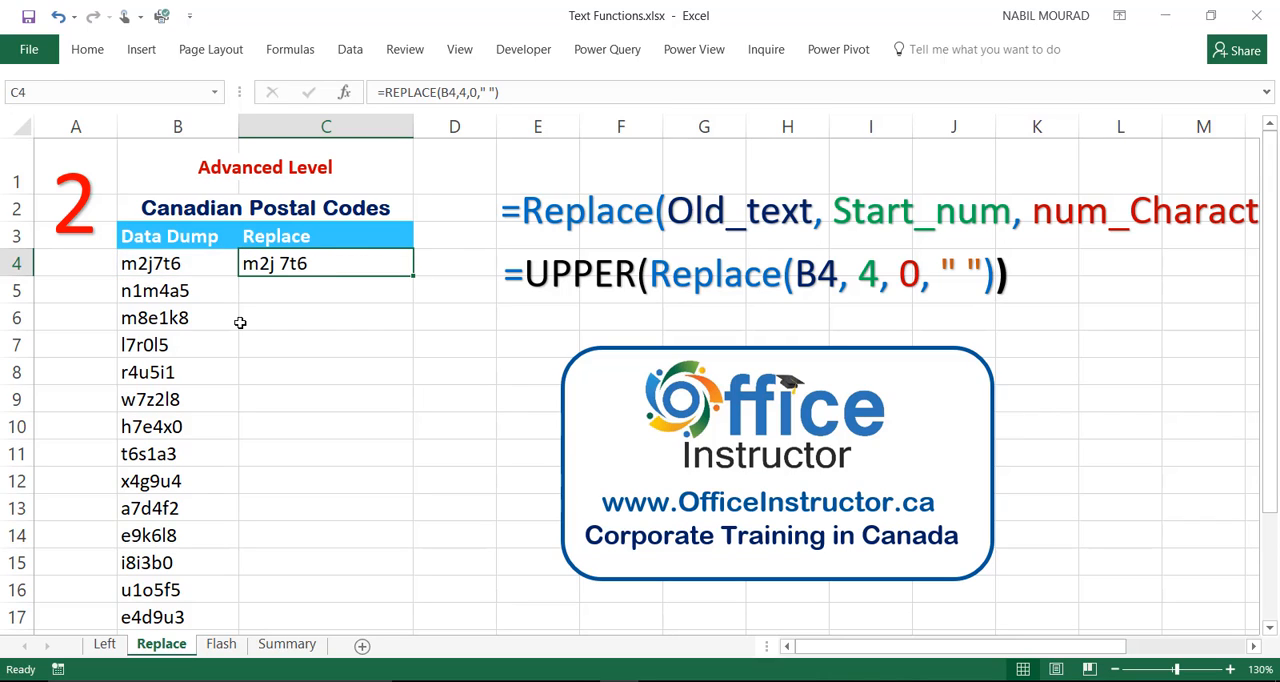
Wrap C4's formula in UPPER as =UPPER(REPLACE(B4,4,0," ")) and fill it down the Replace column.
double_click(278, 263)
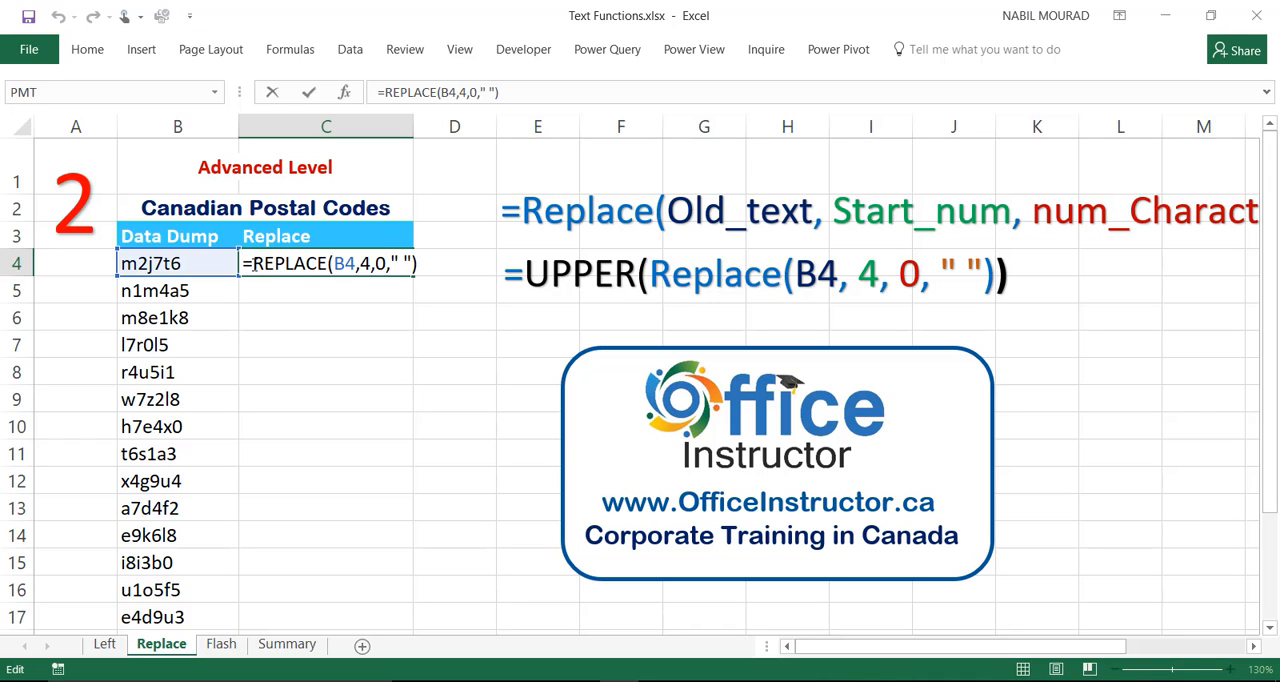
left_click(253, 263)
type("UPPER(")
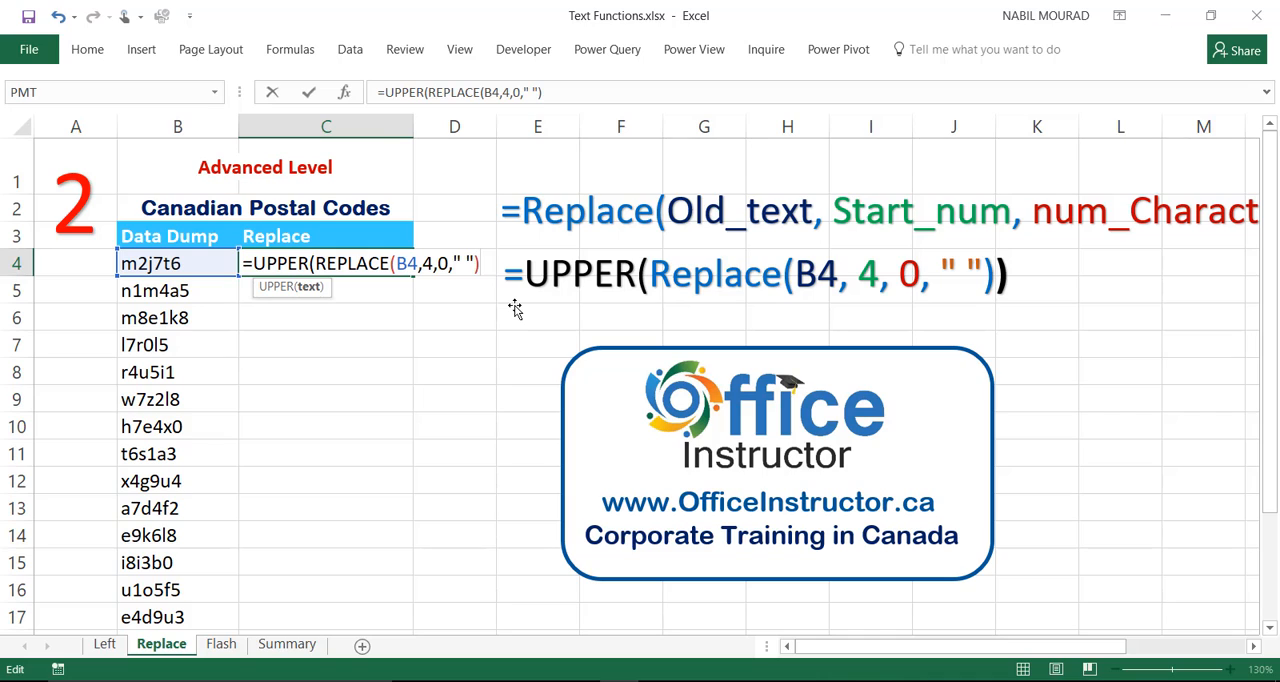
type(")")
key("ctrl+Return")
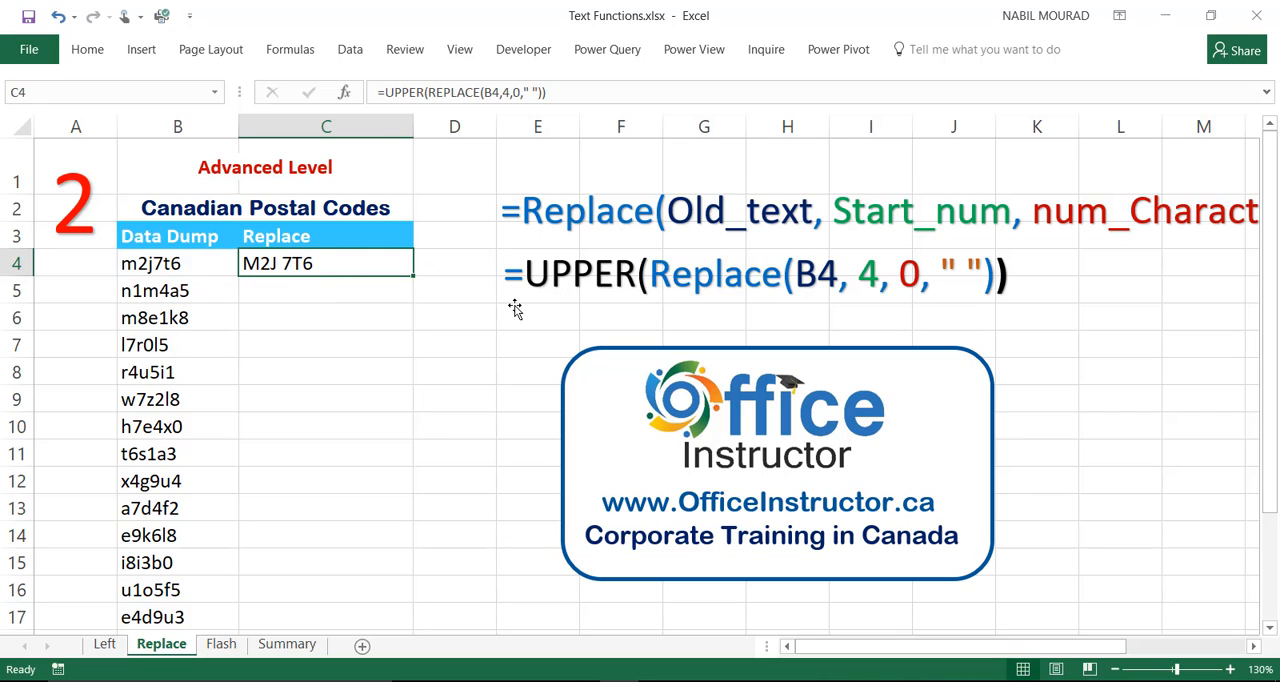
left_click_drag(413, 277, 413, 277)
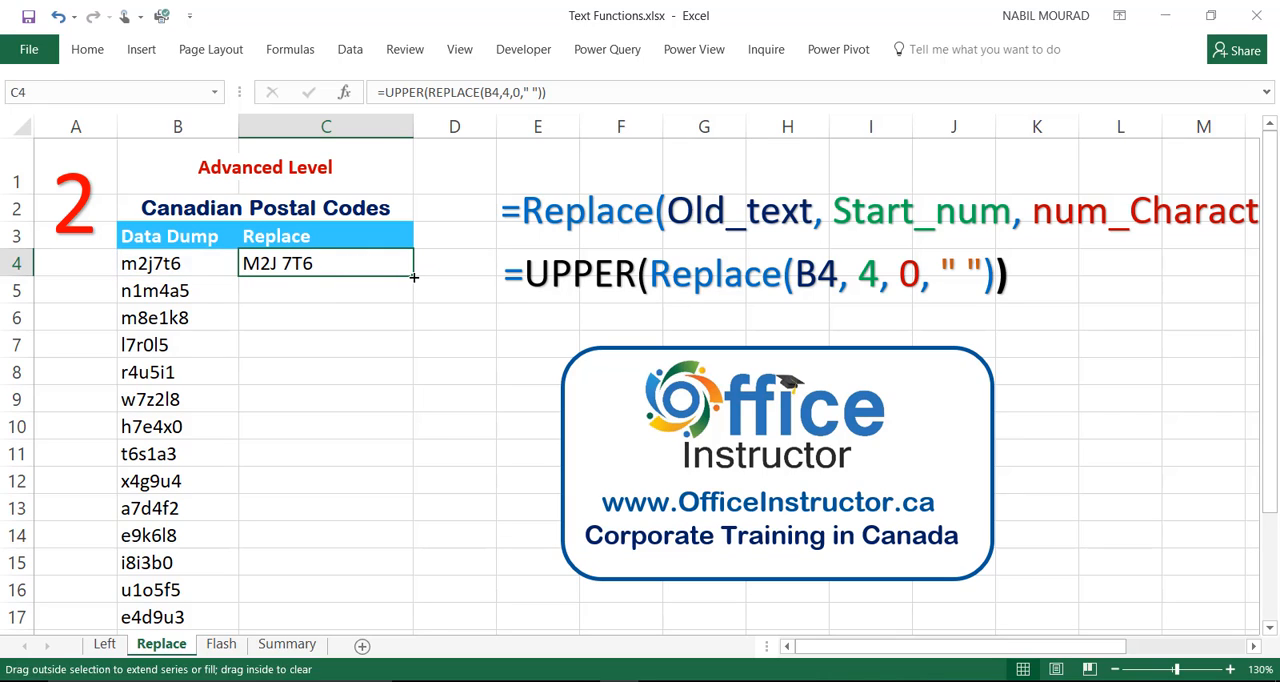
double_click(413, 277)
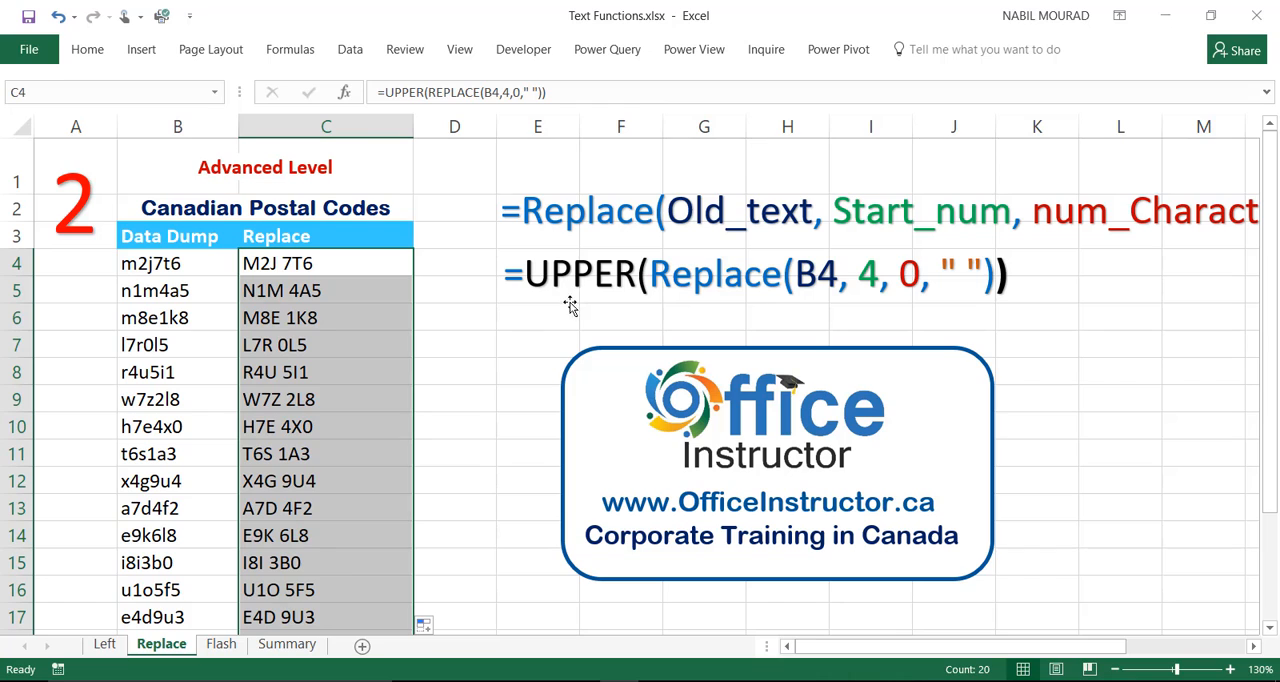
On the Flash sheet, enter M2J 4T6 in C4 as the pattern, then start C5 with n and accept the Flash Fill suggestions down the column.
left_click(227, 648)
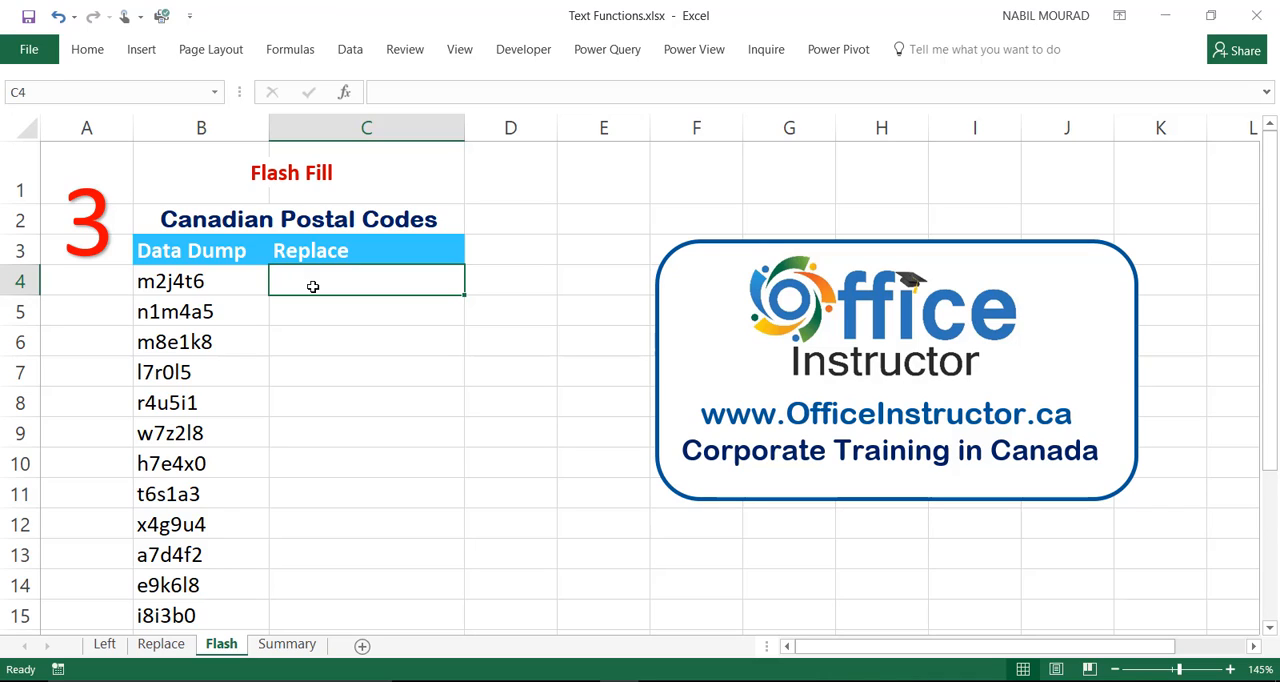
type("M2")
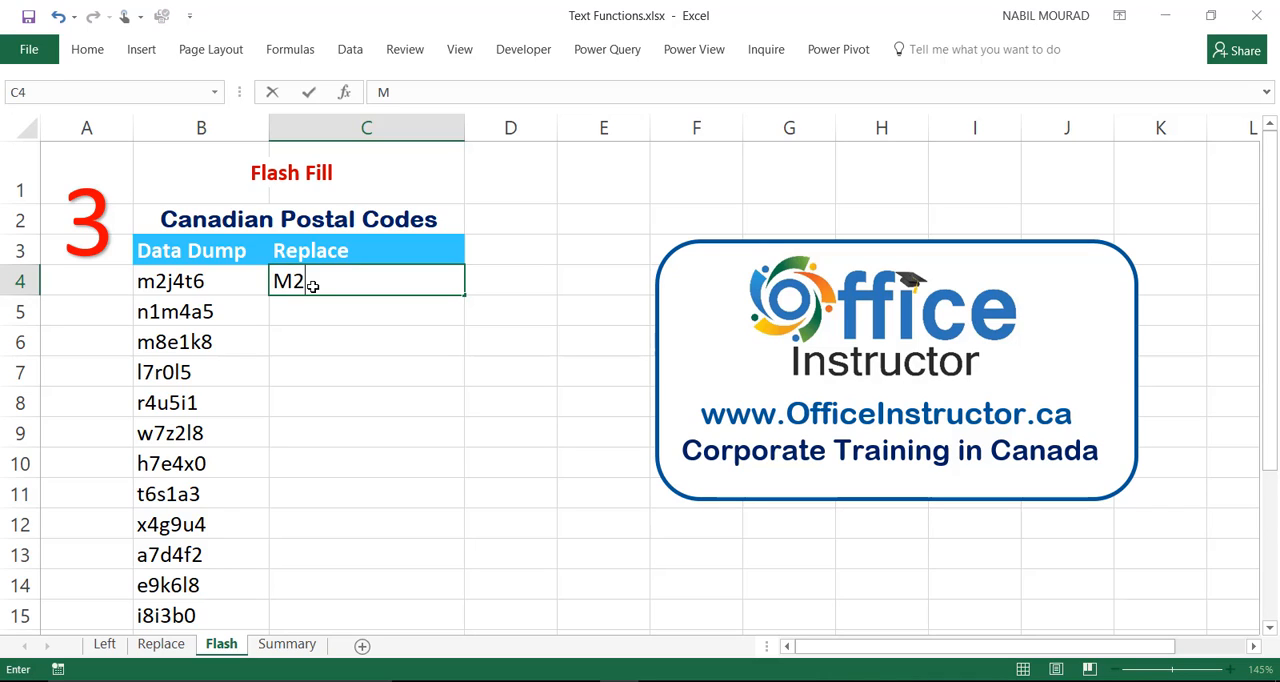
type("J 4T6")
key("Return")
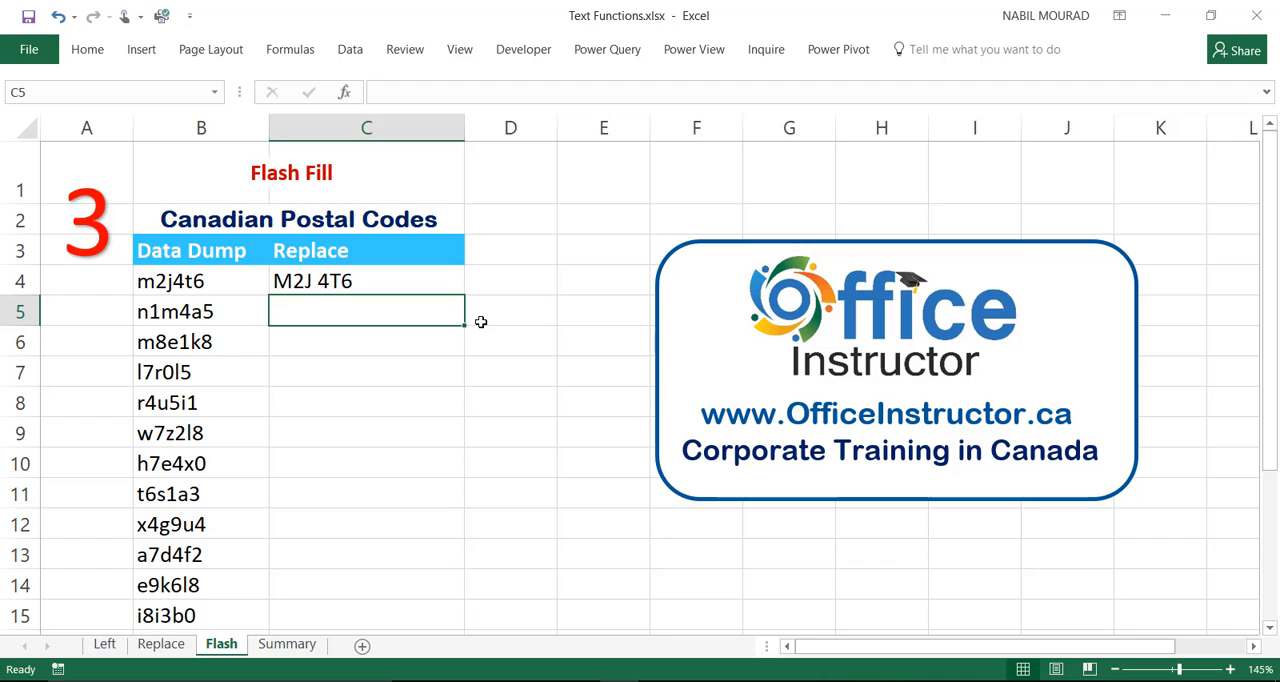
type("n1M 4A5")
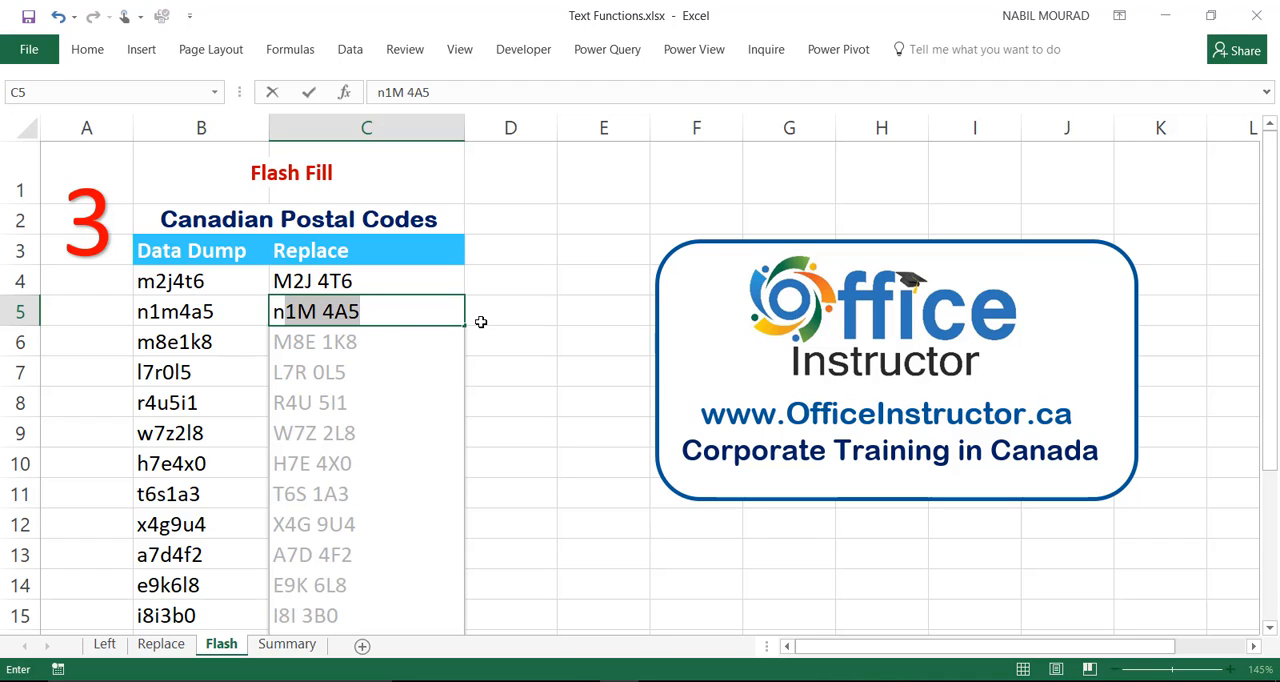
key("Return")
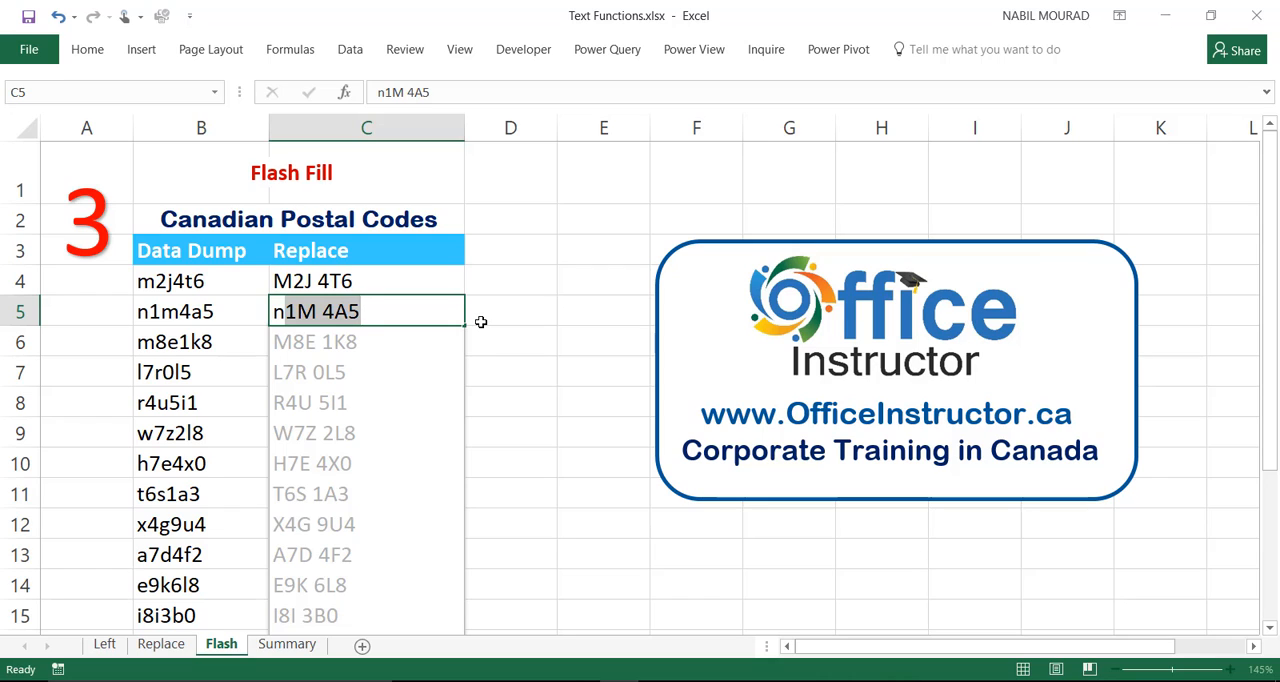